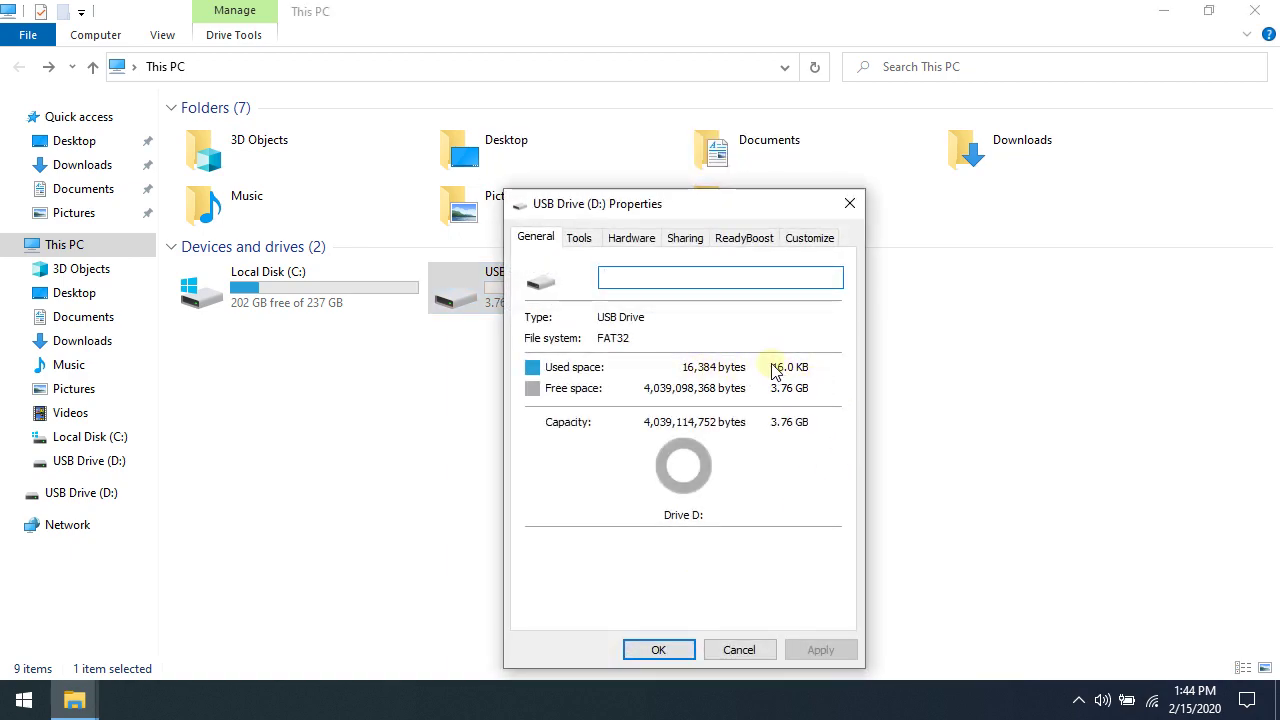
Close the USB Drive (D:) properties dialog and the This PC window
click(667, 650)
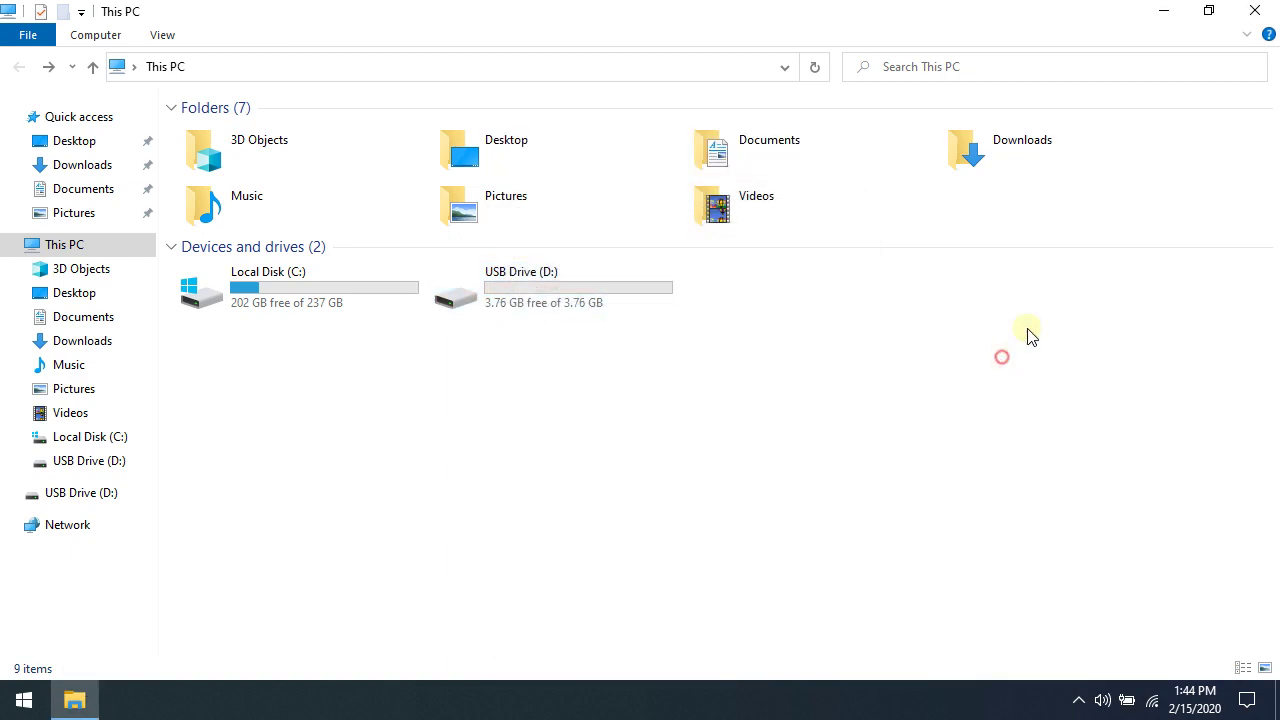
click(1254, 10)
Launch MiniTool Partition Wizard as administrator and bring up its disk and partition view
right_click(57, 149)
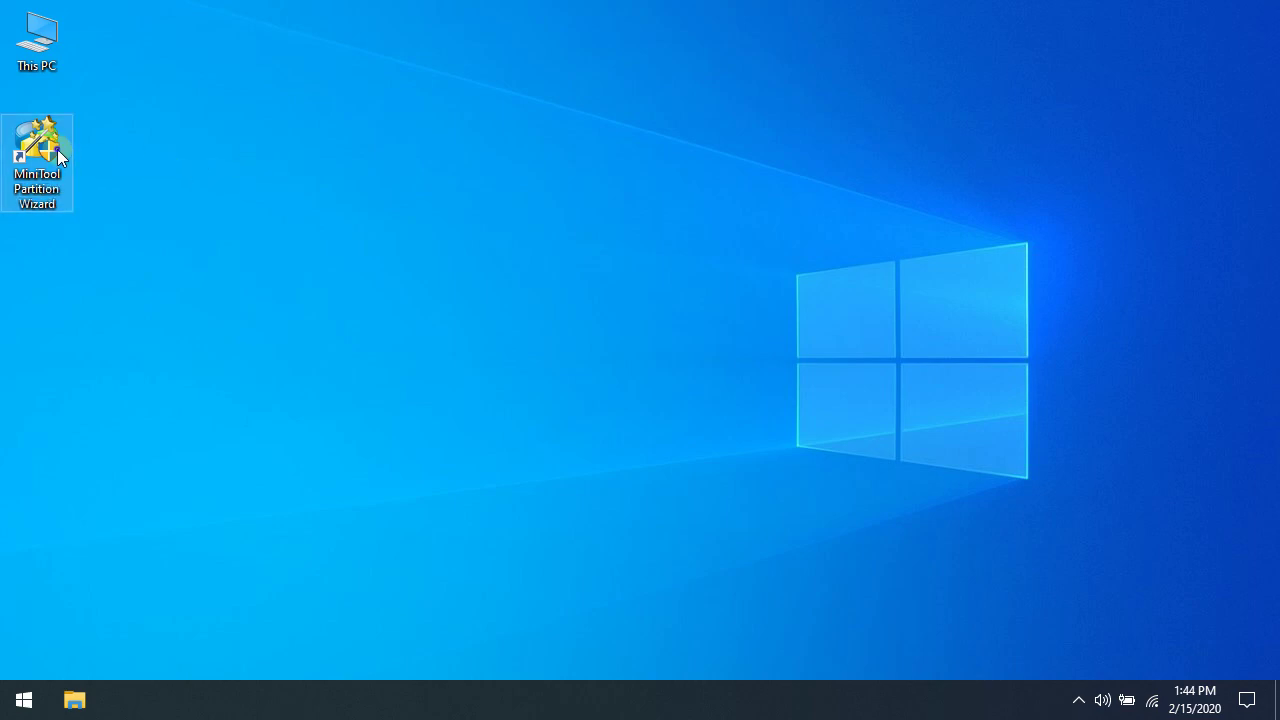
click(167, 278)
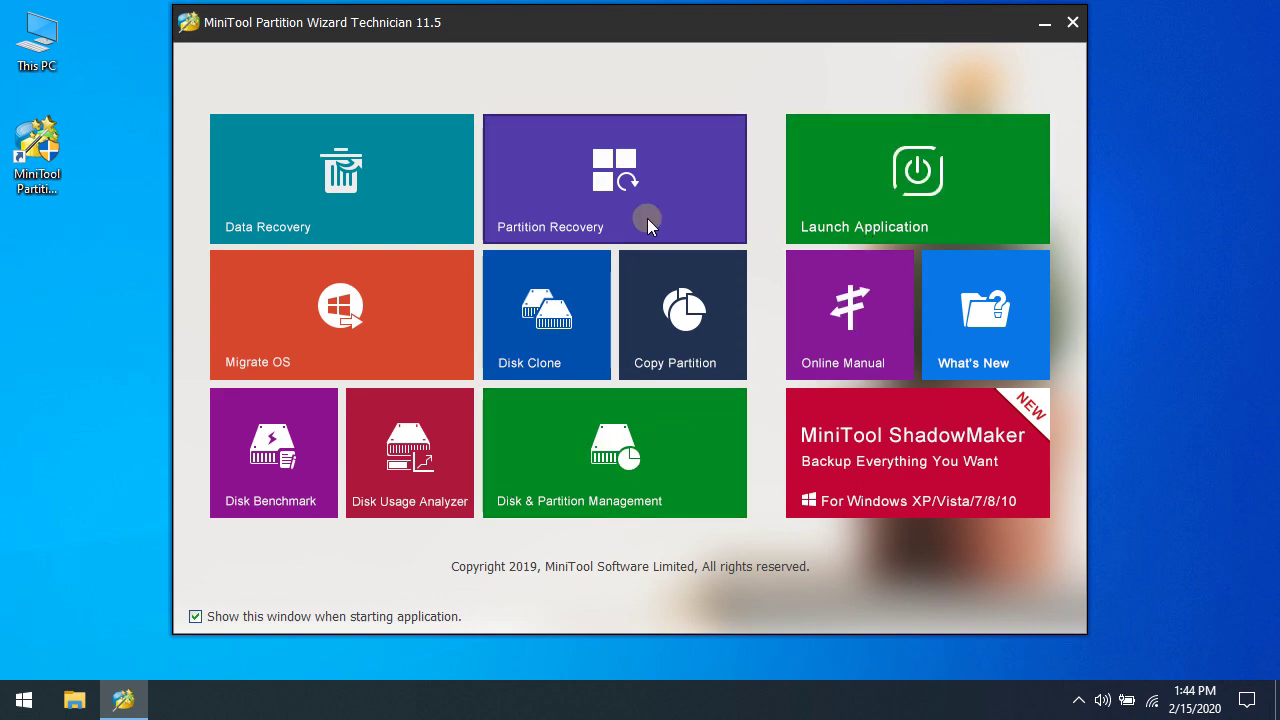
click(391, 208)
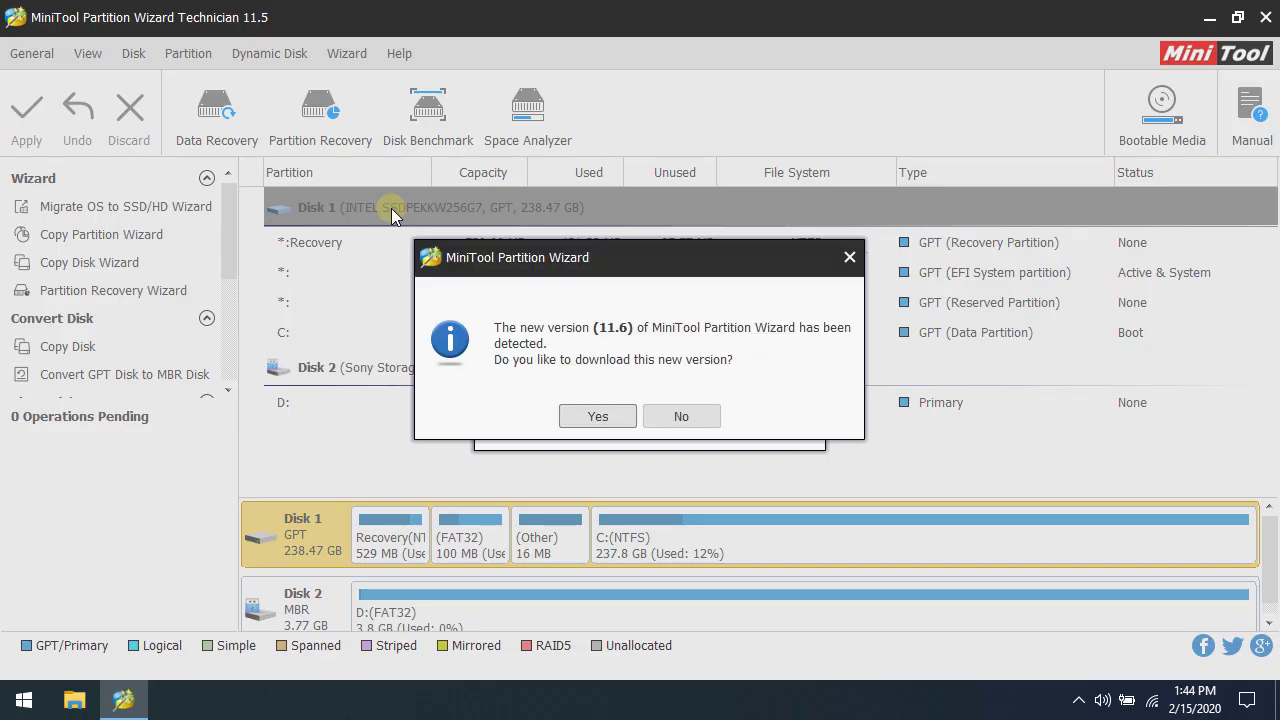
Skip the 11.6 update, check USB Drive (D:) in Explorer, and scan the Sony Storage Media USB disk
click(684, 424)
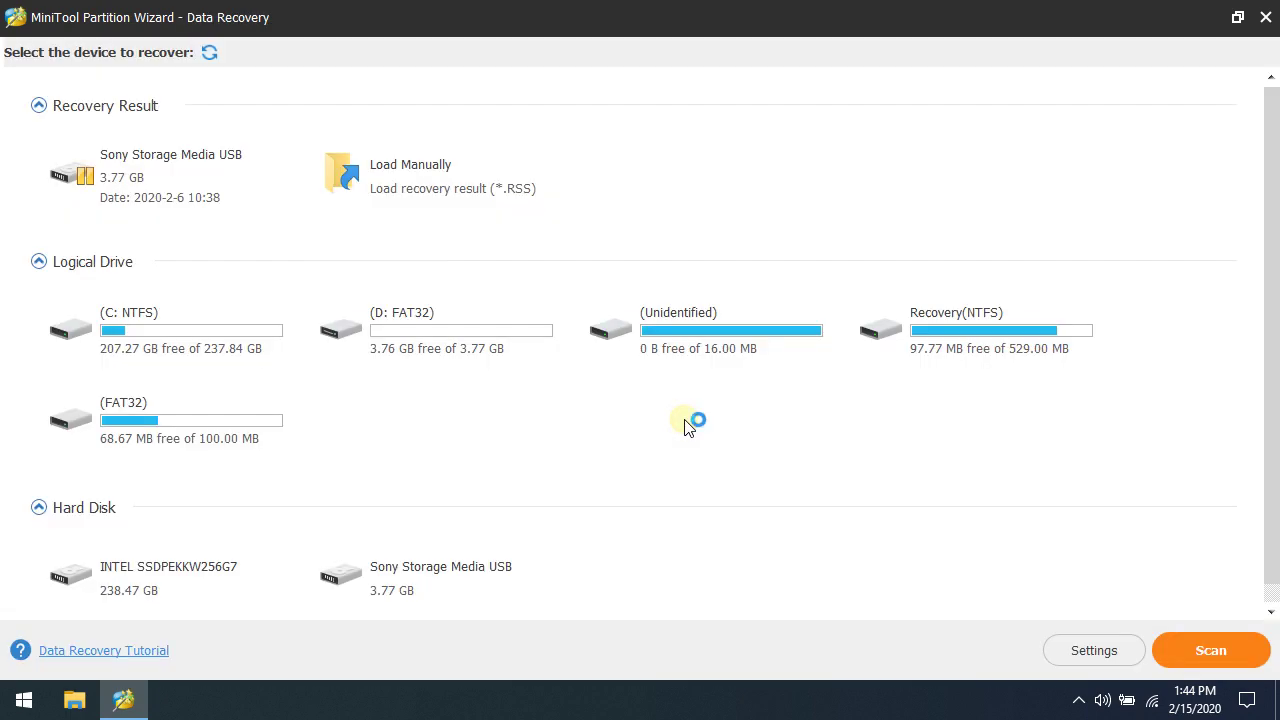
click(466, 566)
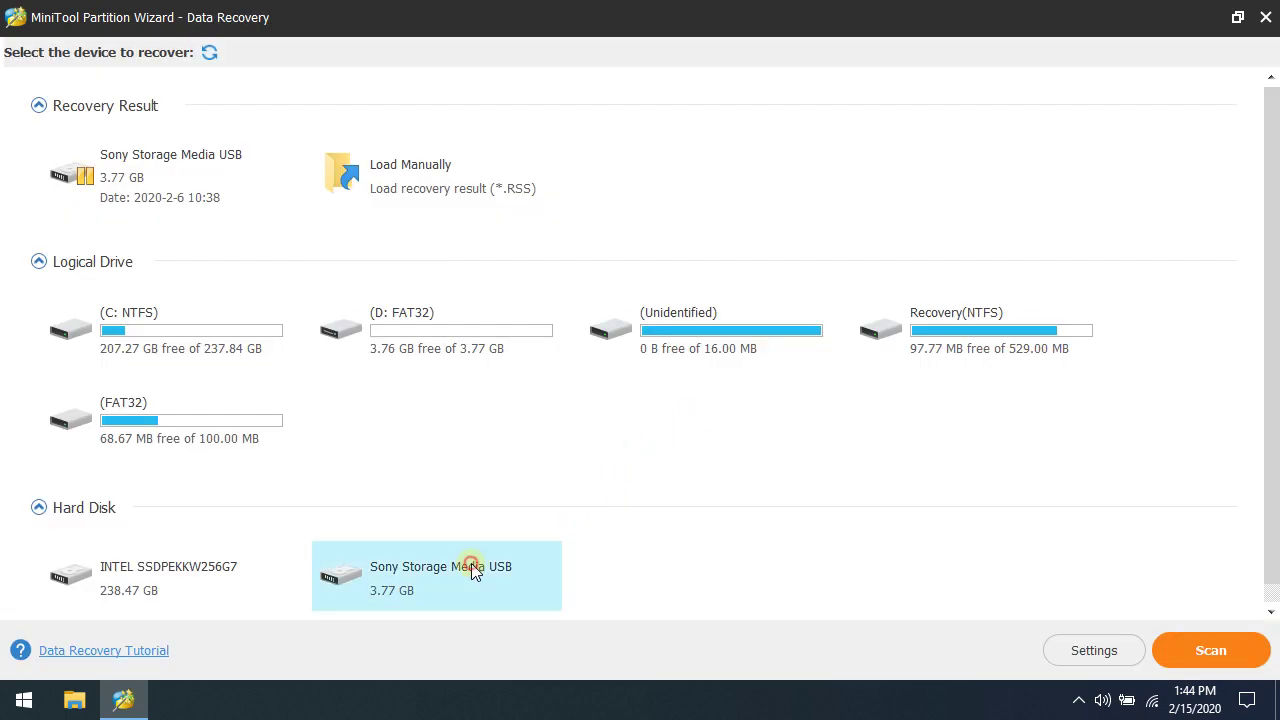
click(77, 701)
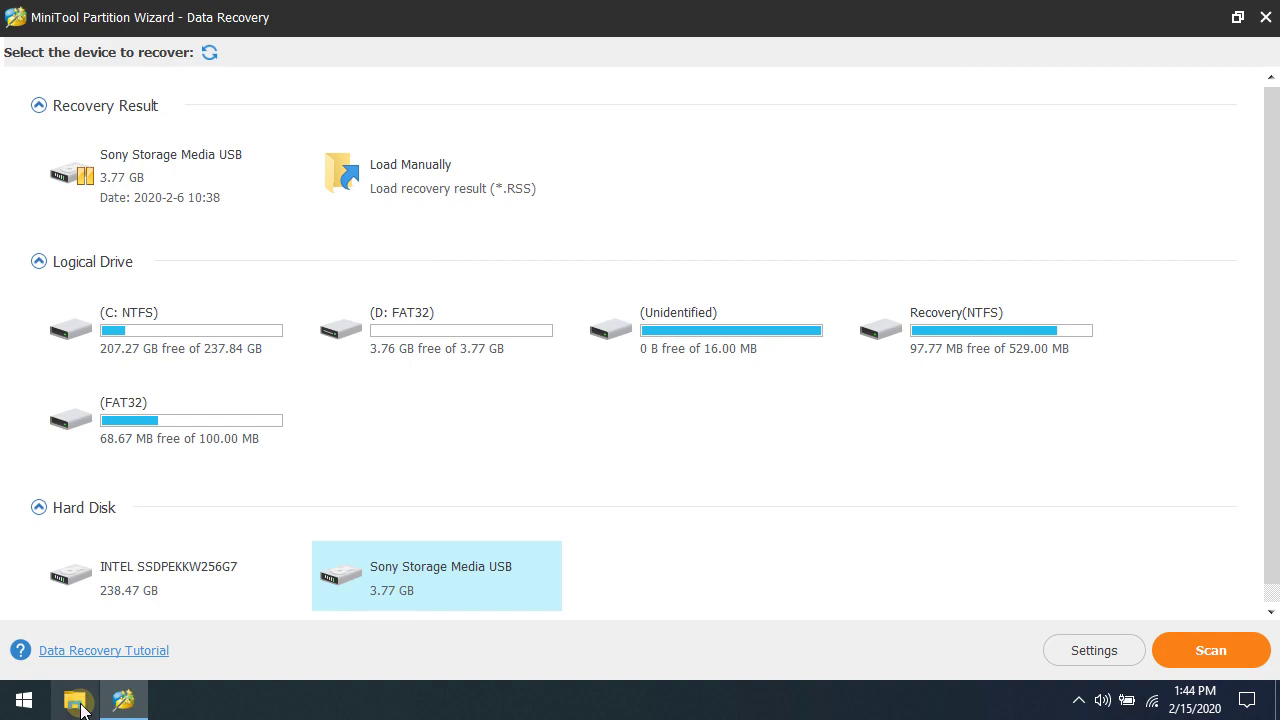
click(546, 297)
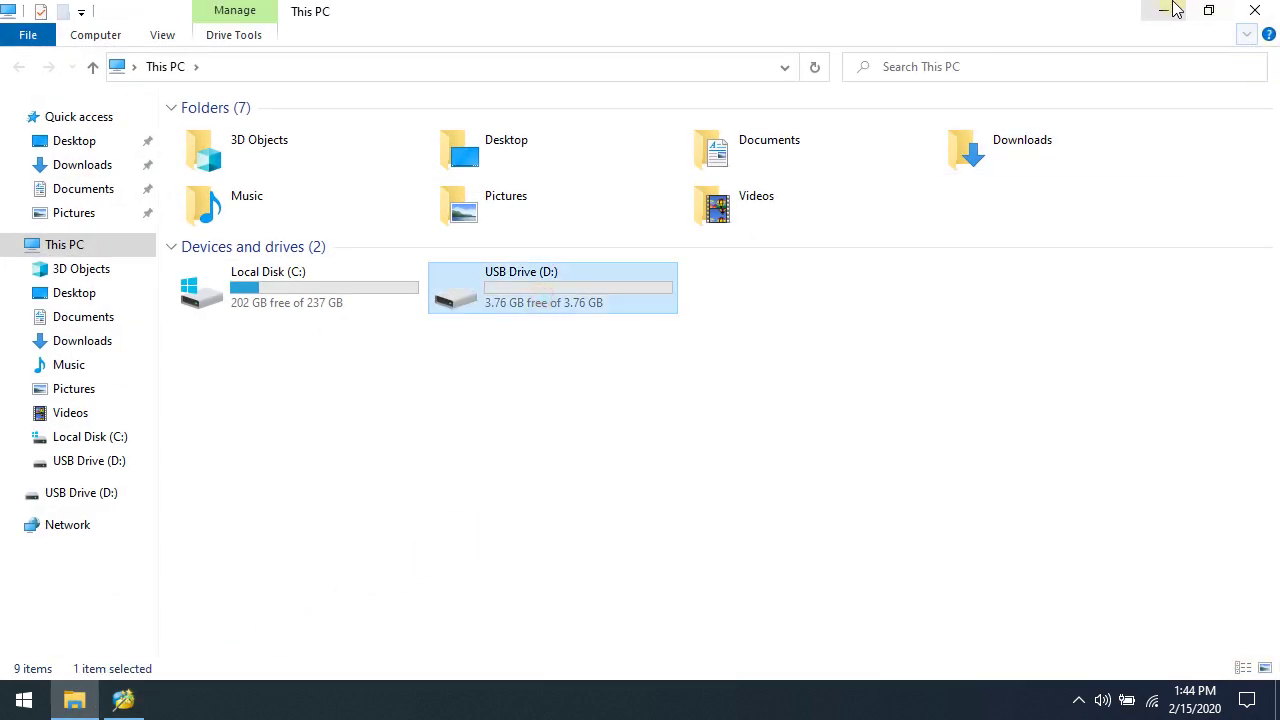
click(1164, 10)
click(1212, 652)
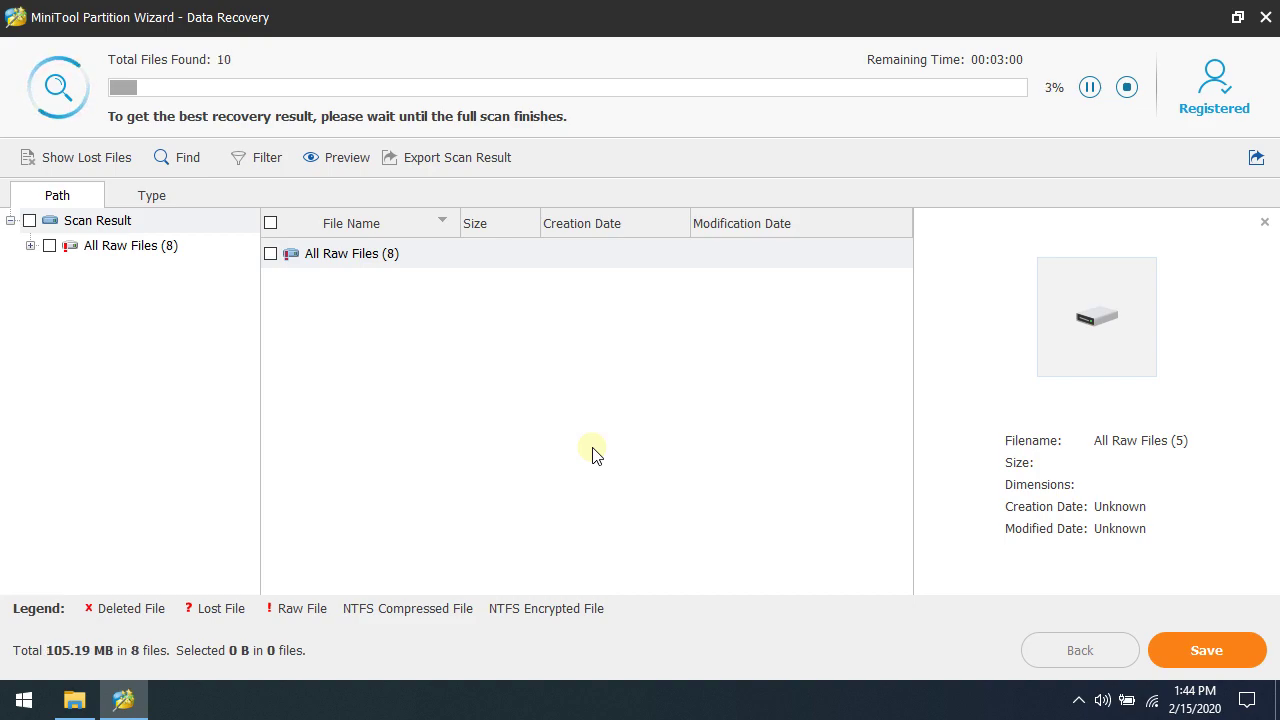
Expand All Raw Files and view the JPEG, MP4 video, 7Zip and MP4 audio categories in turn
click(30, 247)
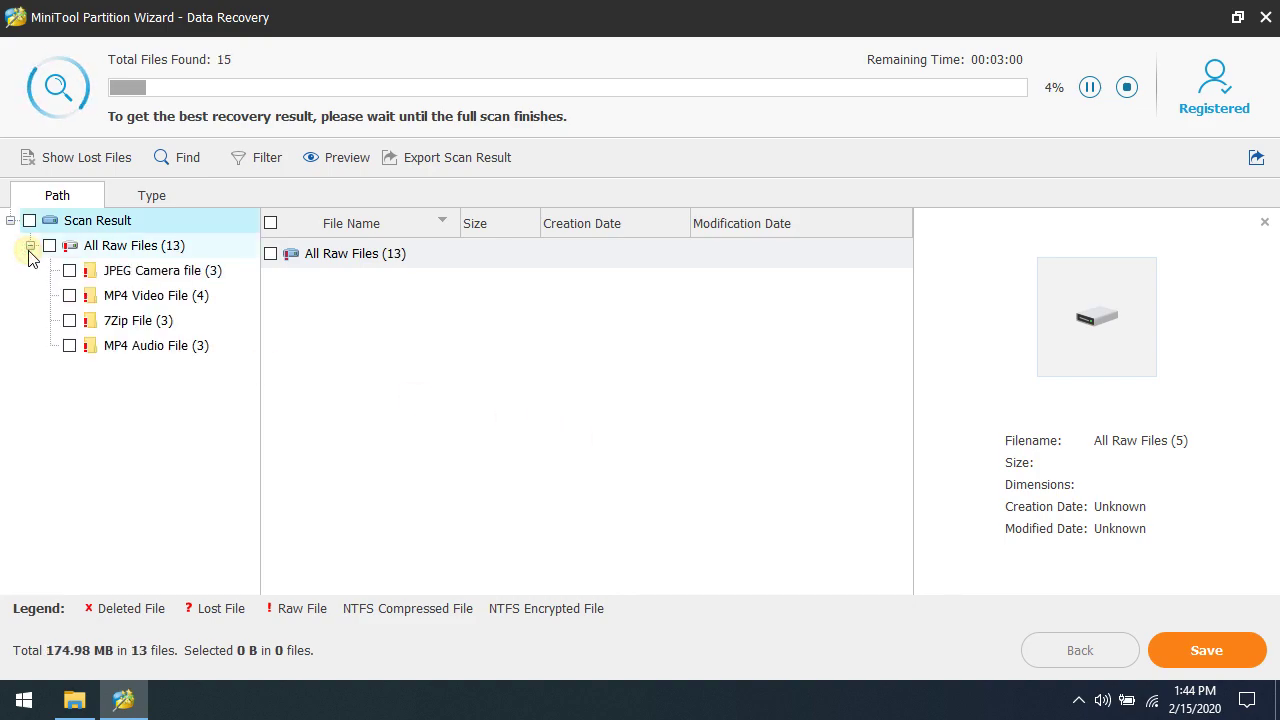
click(200, 272)
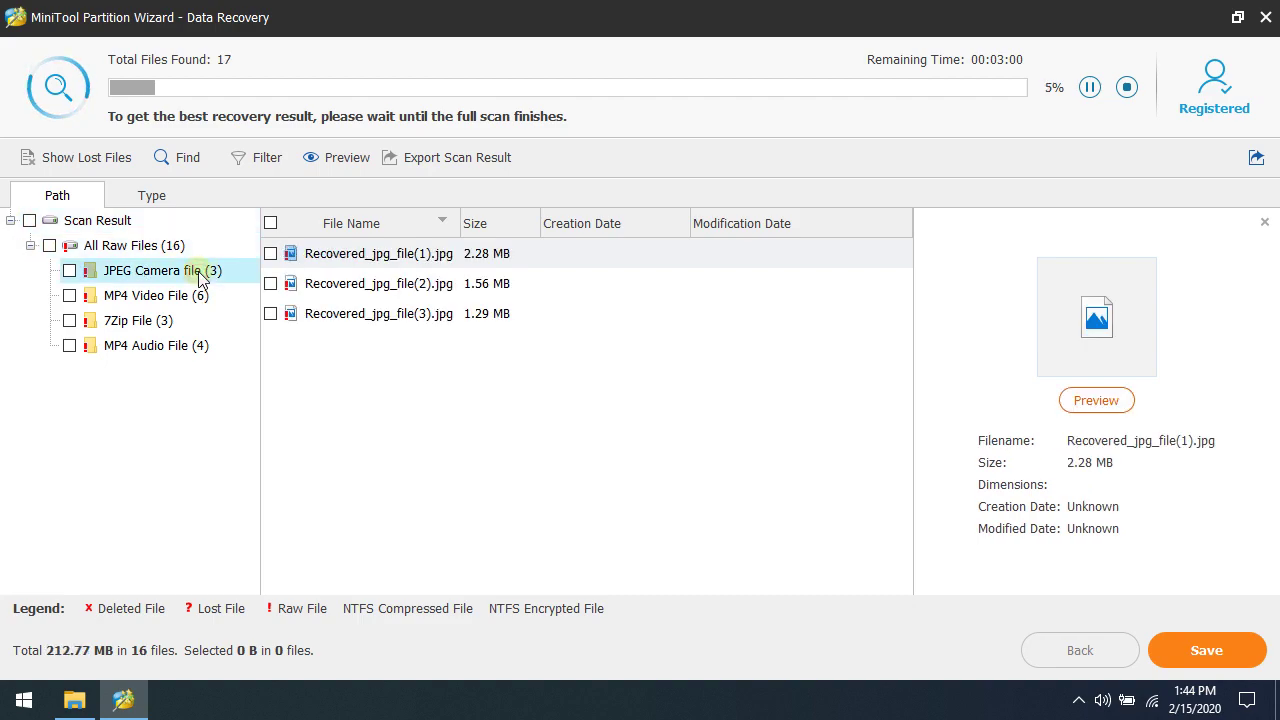
click(200, 296)
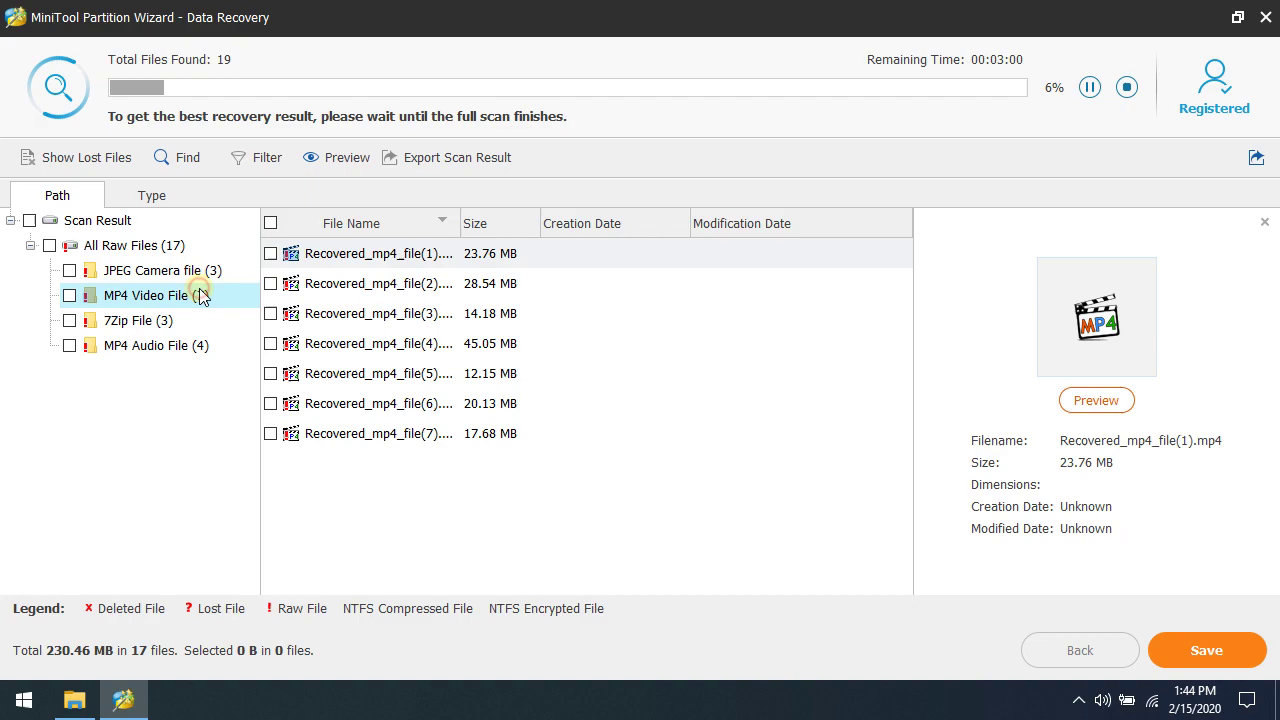
click(198, 320)
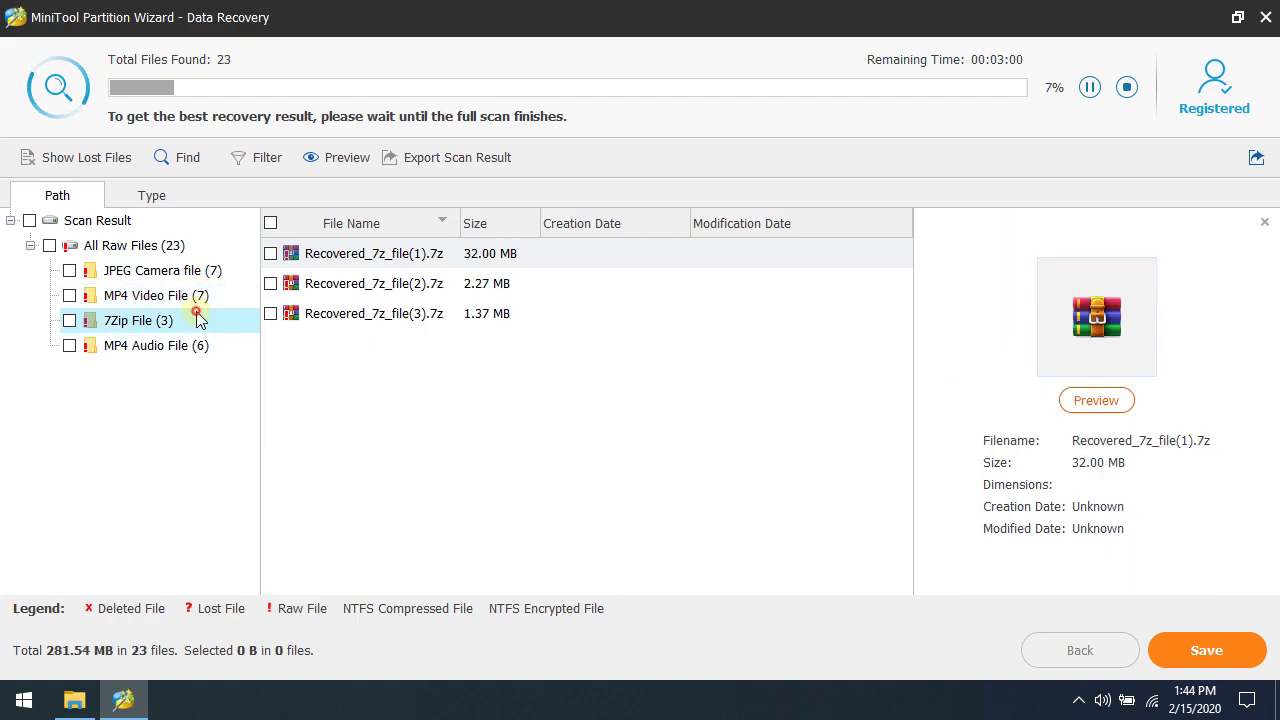
click(198, 346)
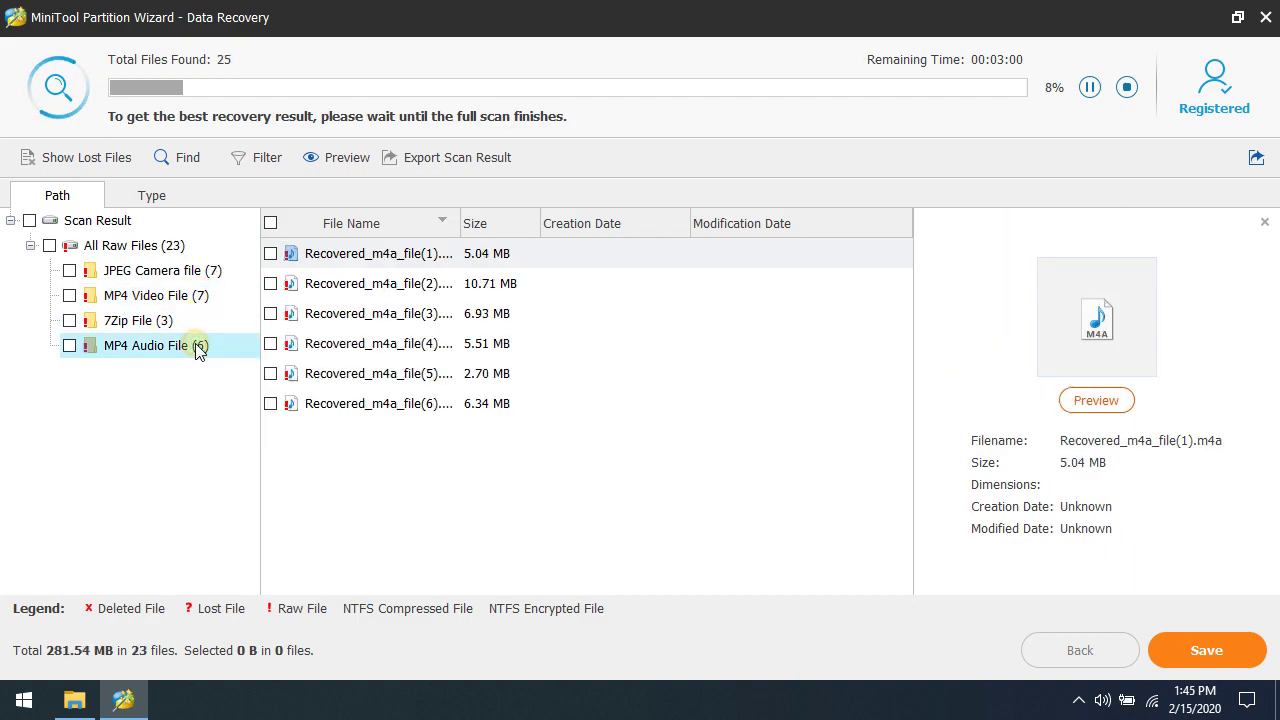
click(164, 250)
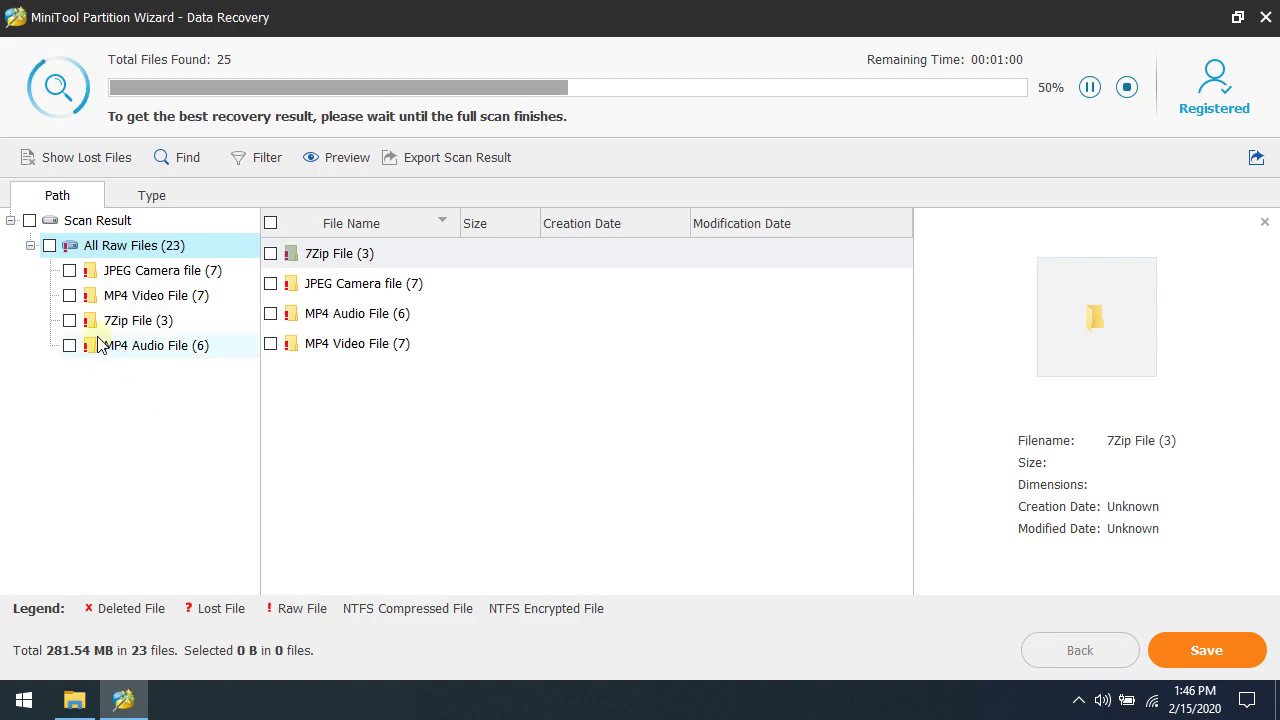
Preview details of the seven recovered jpg files, Recovered_jpg_file(1) through (7)
click(150, 272)
click(340, 256)
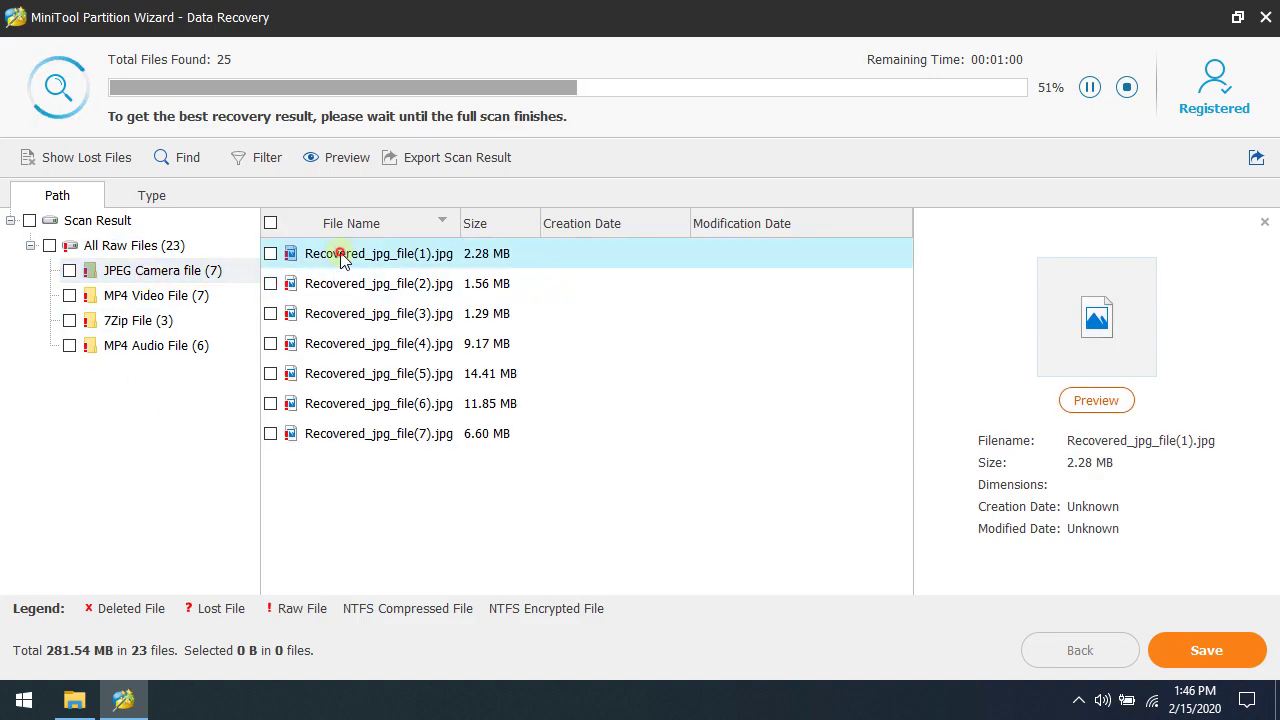
click(369, 285)
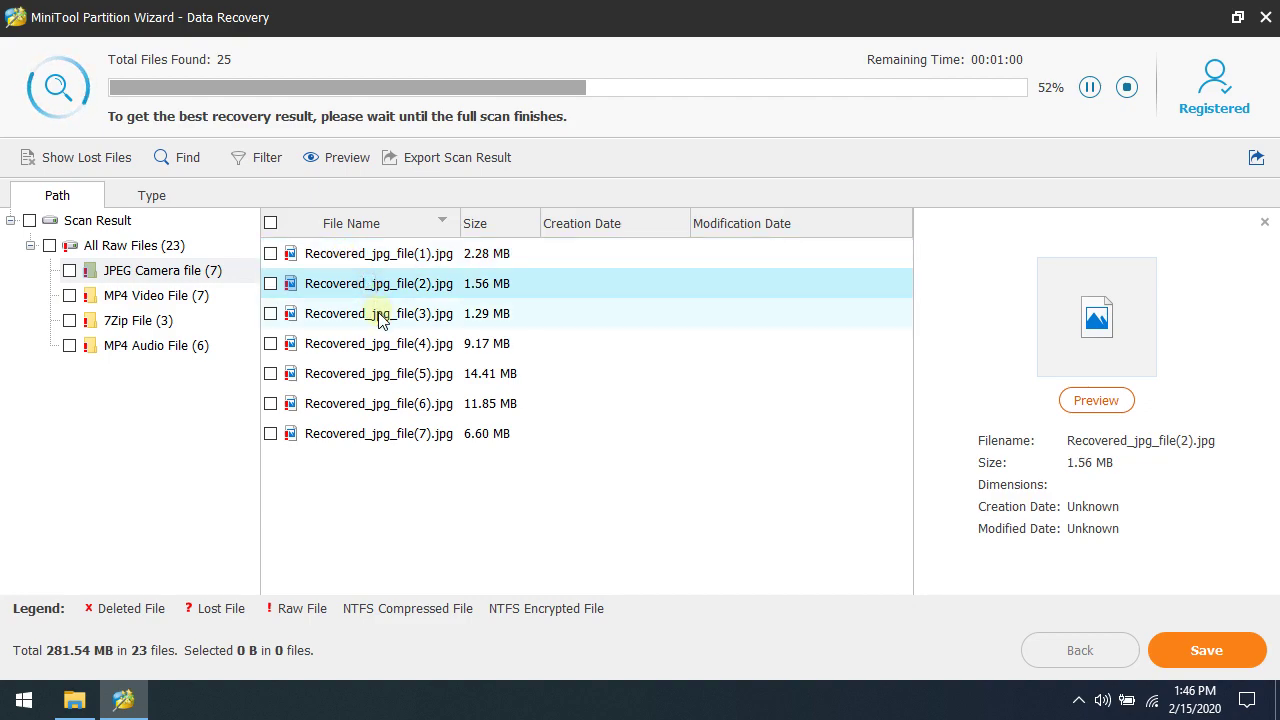
click(379, 315)
click(388, 344)
click(392, 375)
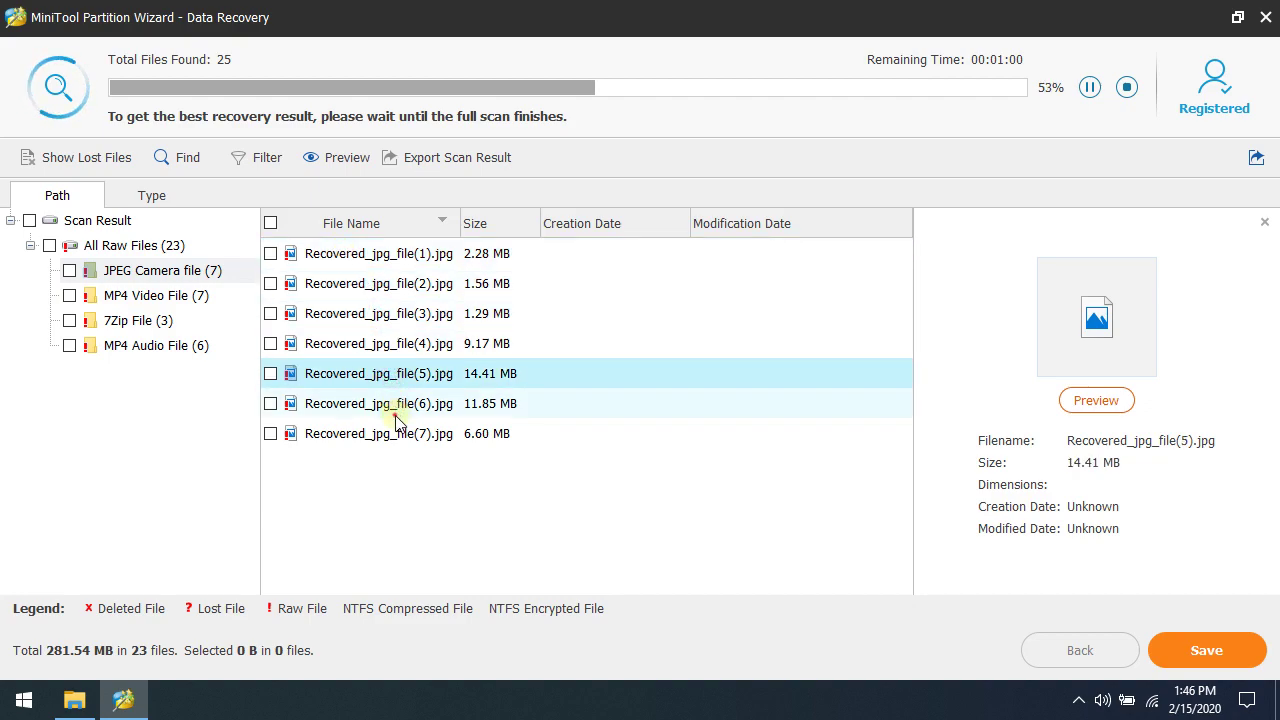
click(398, 406)
click(398, 436)
Preview details of the seven recovered mp4 video files
click(160, 296)
click(368, 256)
click(379, 285)
click(392, 316)
click(398, 343)
click(405, 374)
click(400, 405)
click(392, 434)
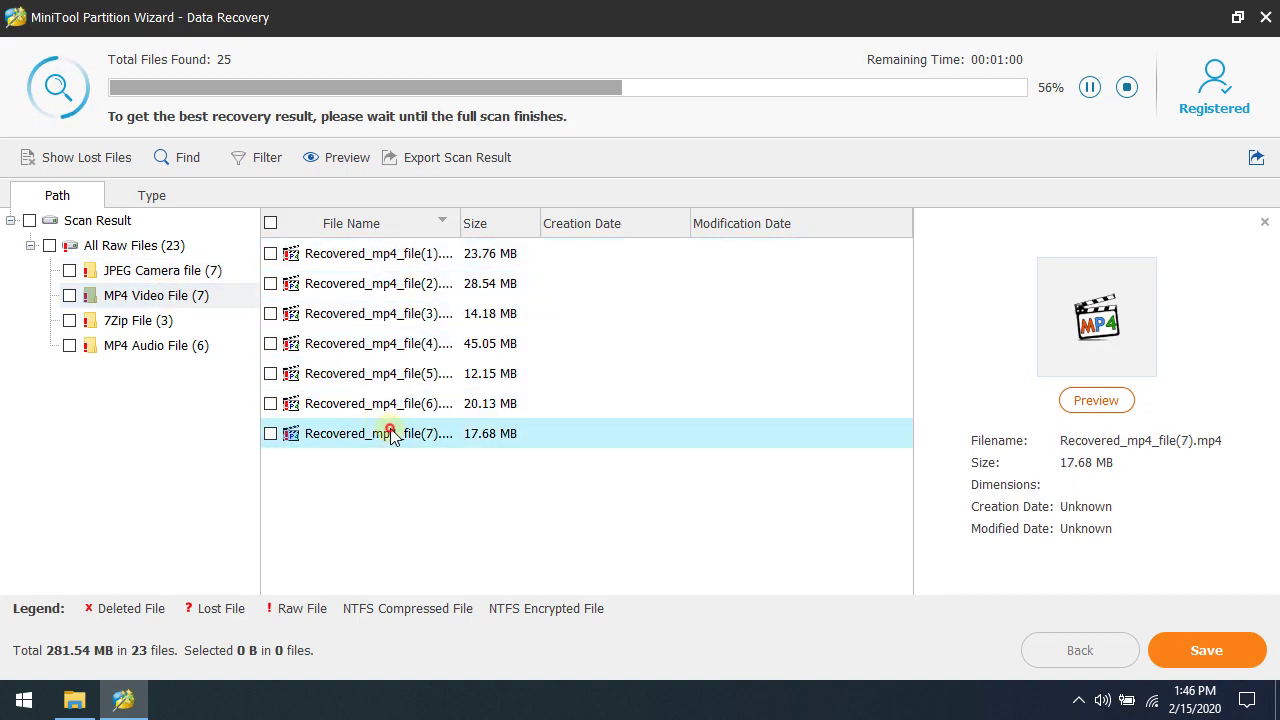
Check 7z archives (2) and (3) and the six m4a files, then return to the top-level scan result
click(160, 320)
click(432, 292)
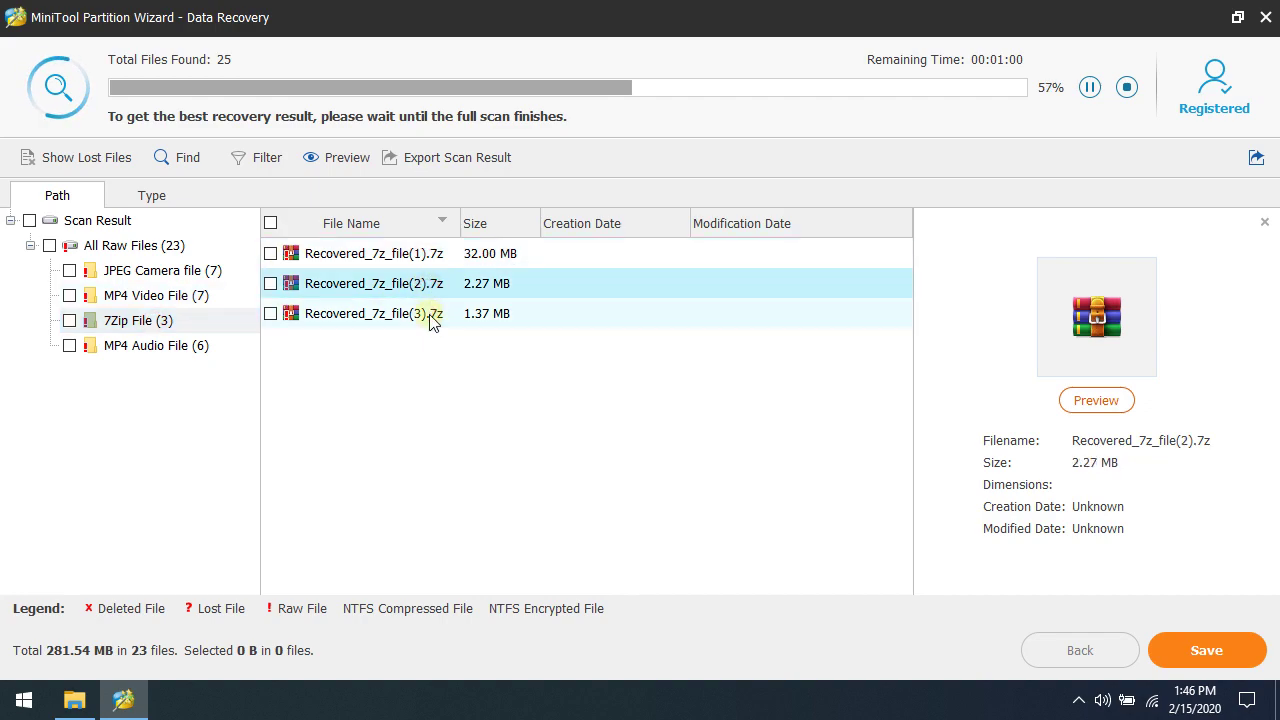
click(431, 316)
click(178, 350)
click(416, 256)
click(417, 284)
click(419, 314)
click(420, 344)
click(418, 373)
click(418, 403)
click(178, 245)
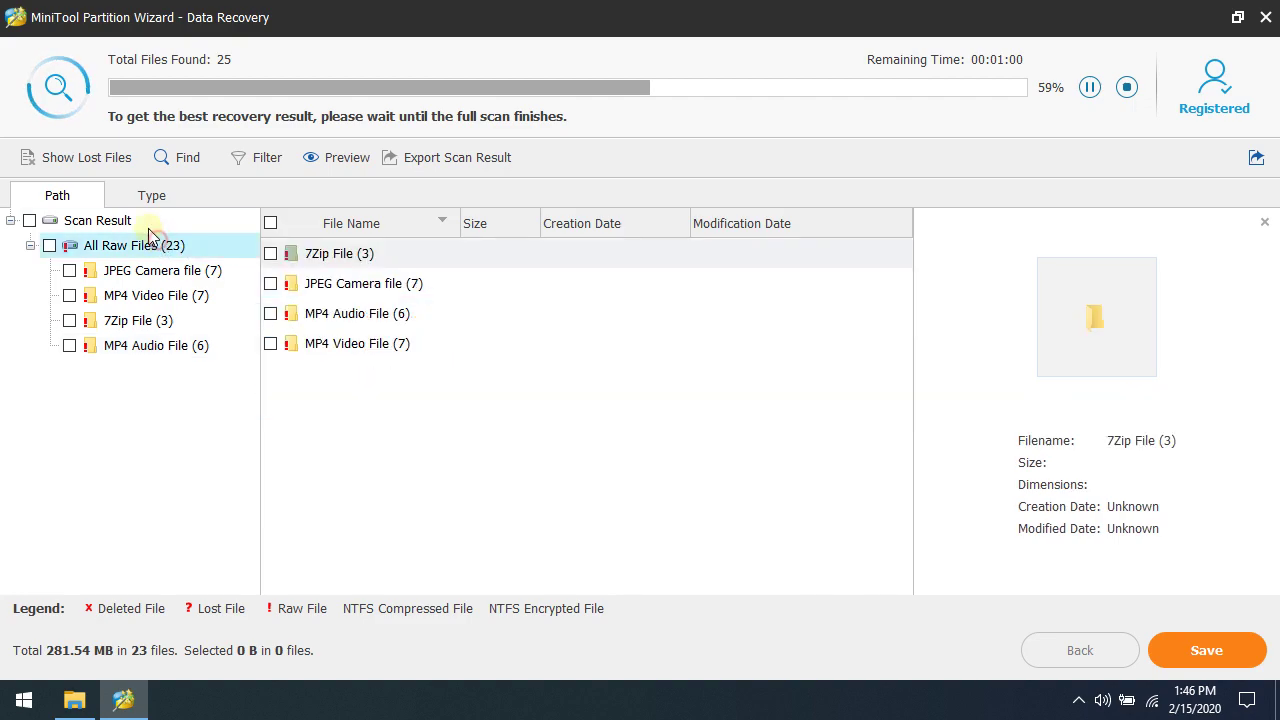
click(142, 225)
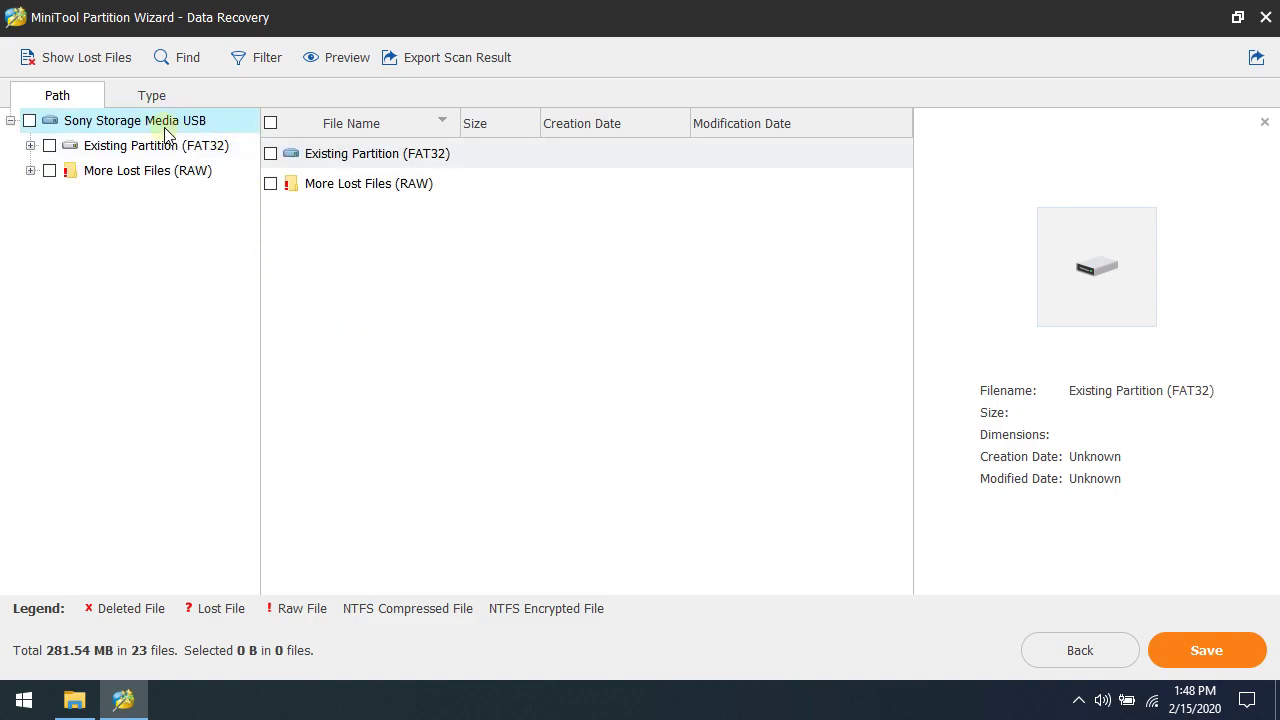
Check all 25 found files, start exporting the scan result to the Desktop, then cancel it
click(31, 122)
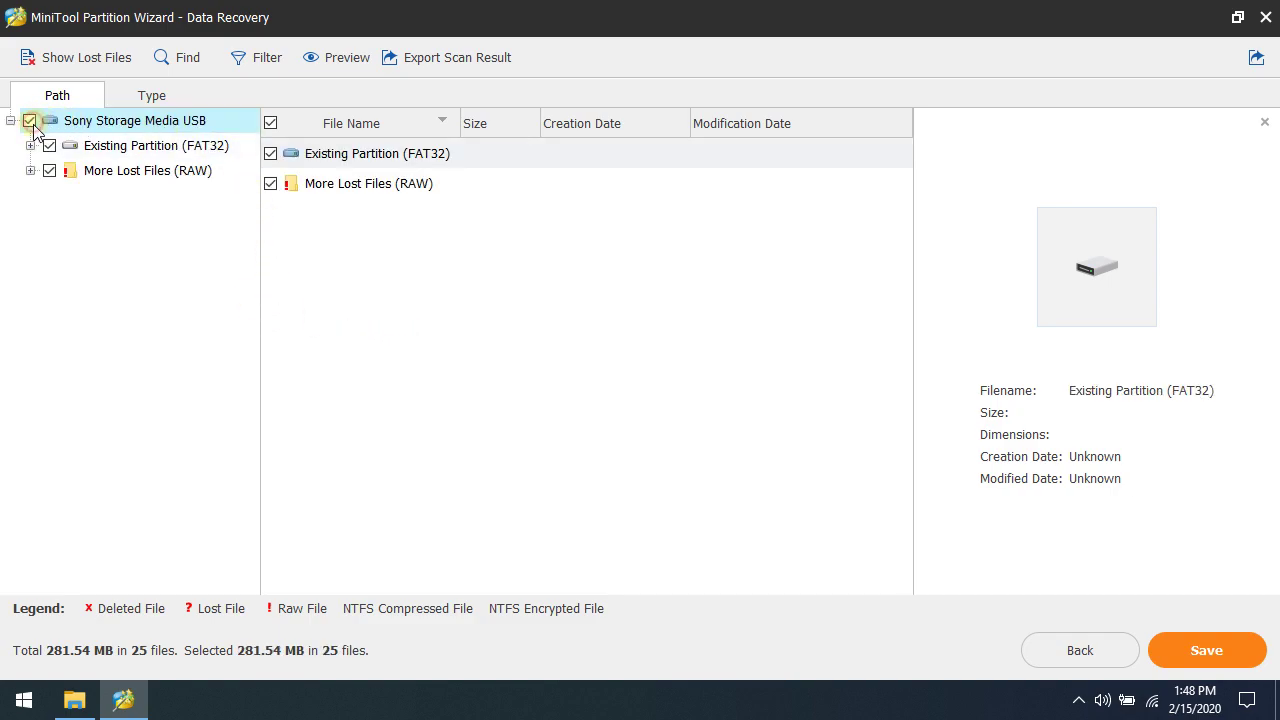
click(480, 56)
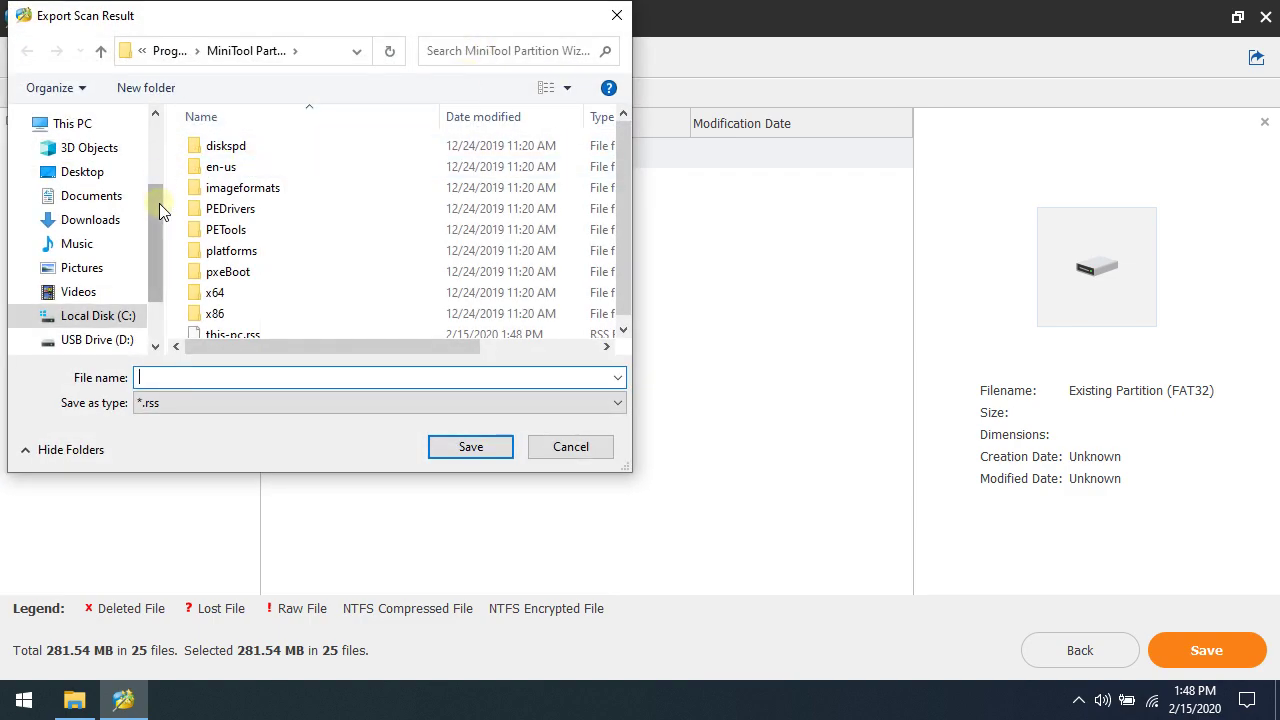
click(82, 172)
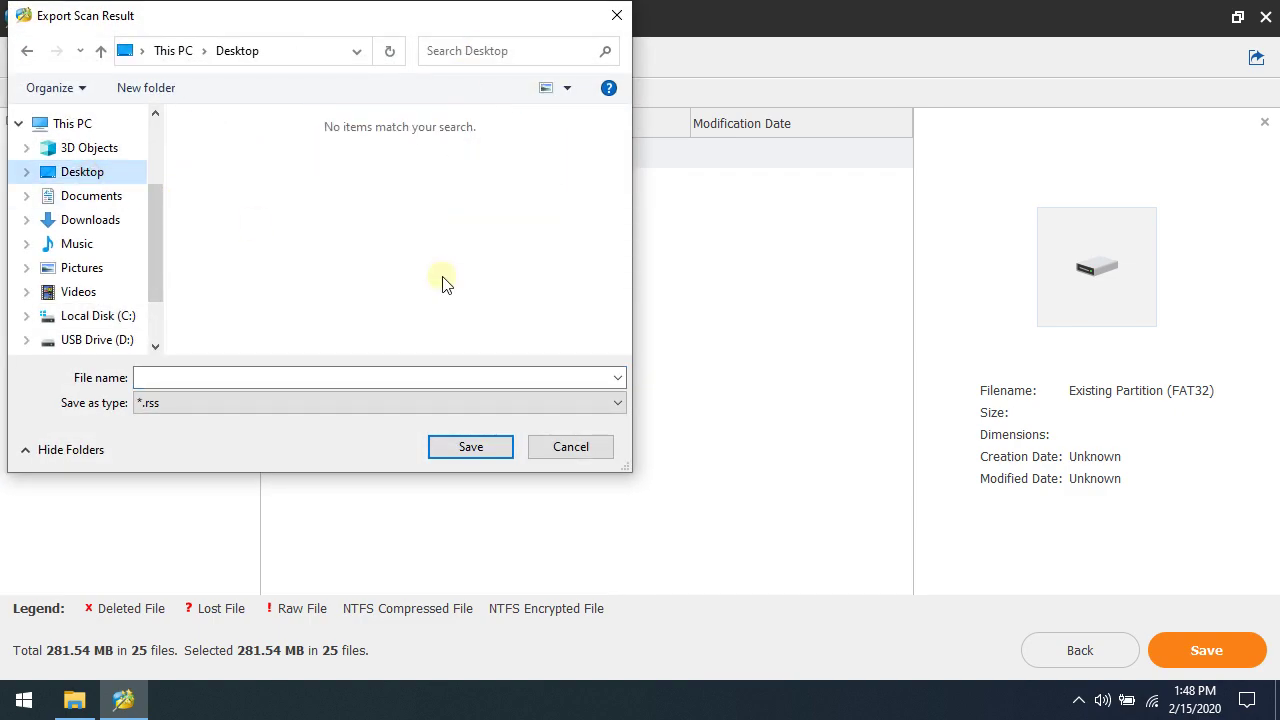
click(478, 452)
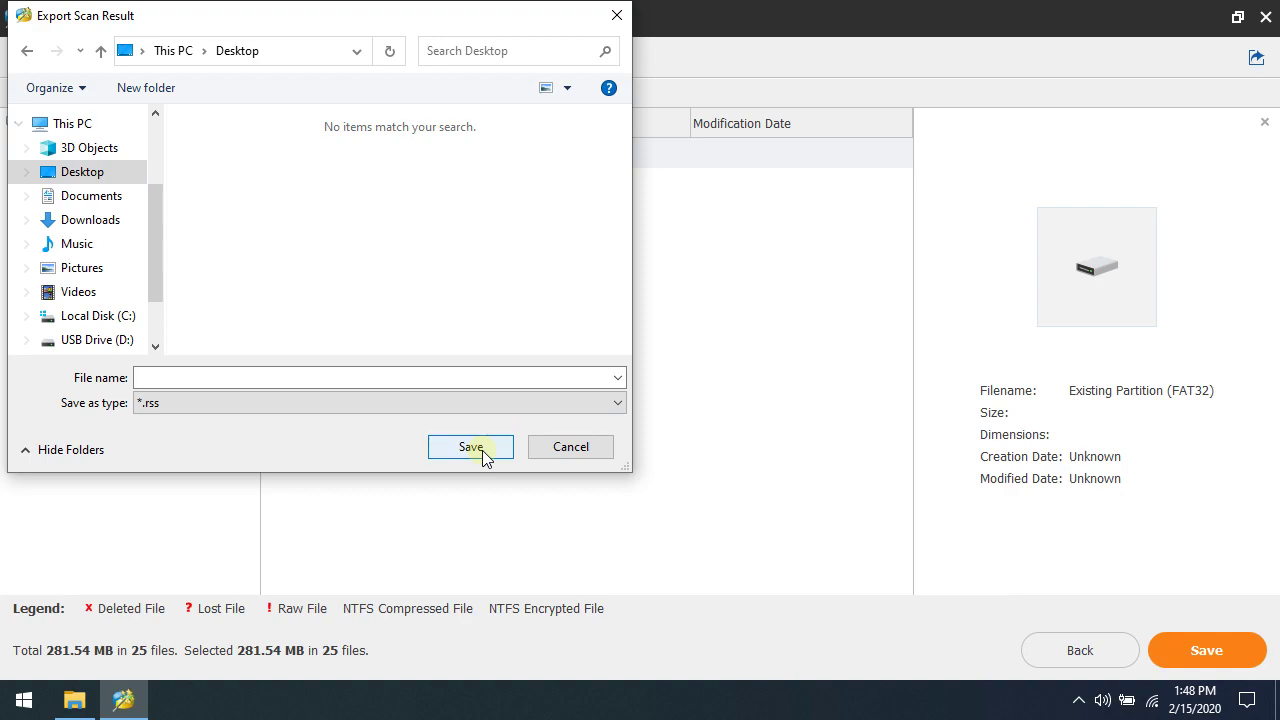
click(566, 449)
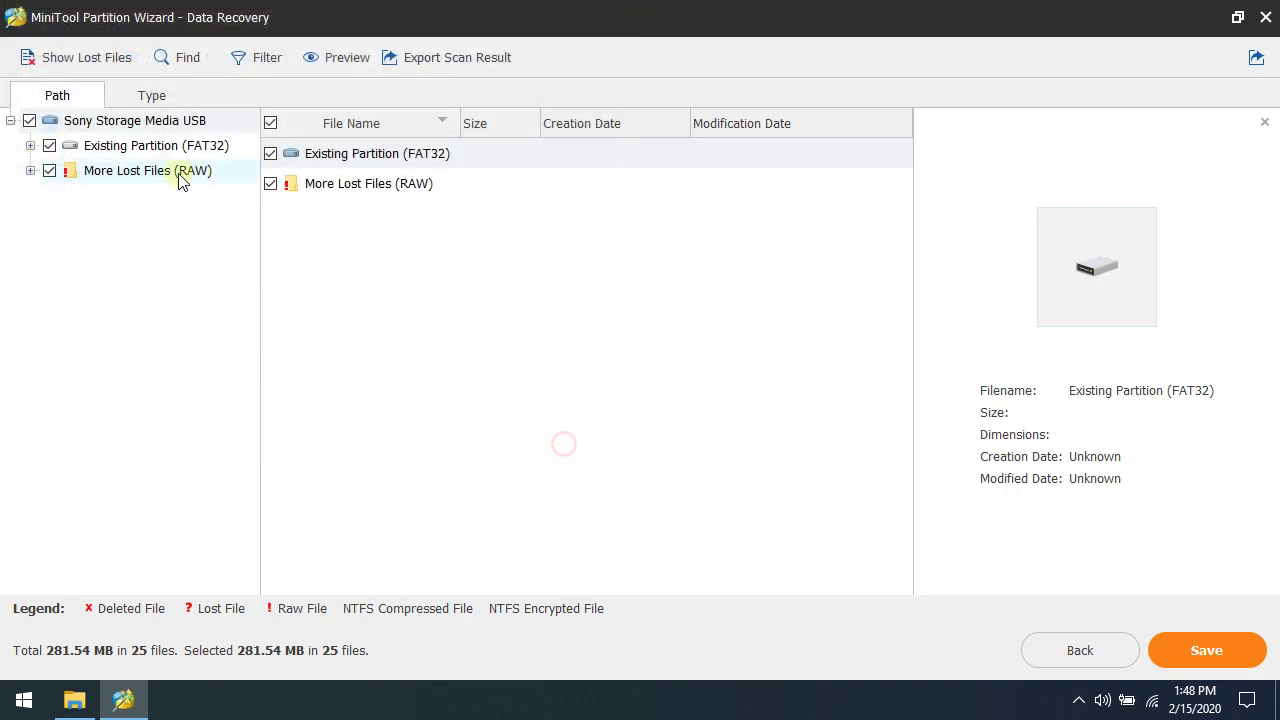
Browse More Lost Files (RAW), then select the whole Sony Storage Media USB device
click(100, 171)
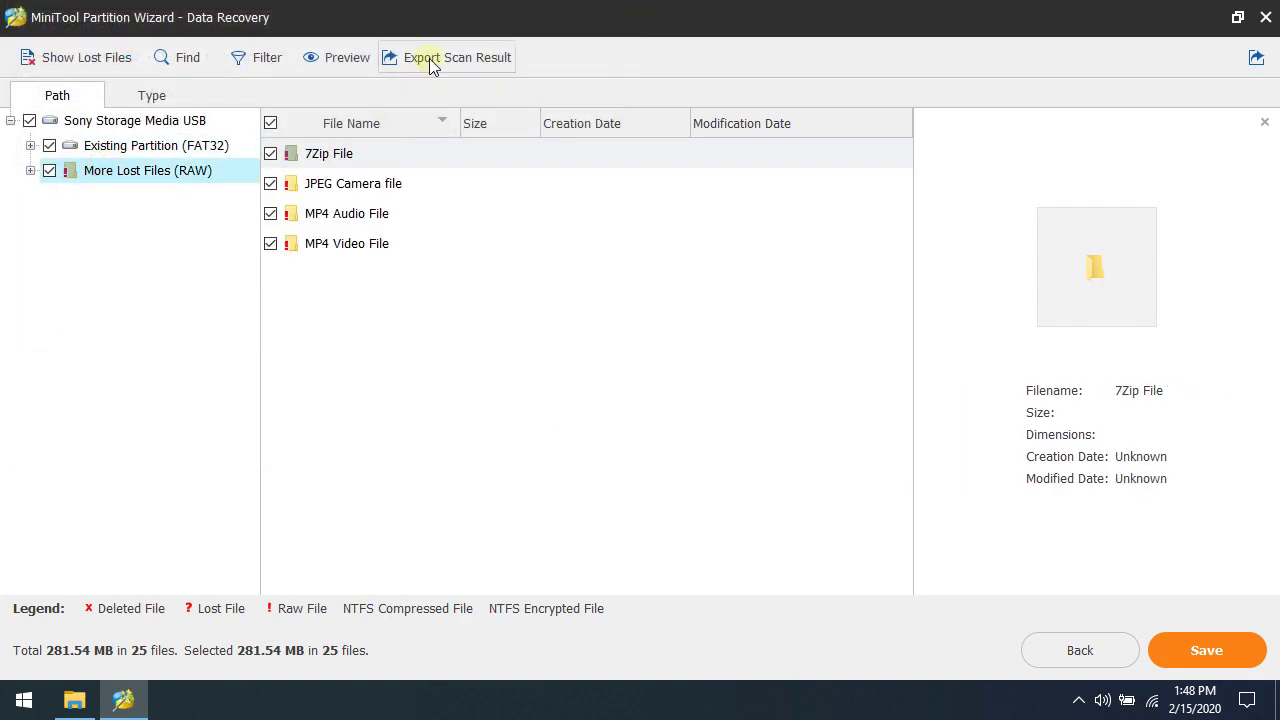
click(146, 172)
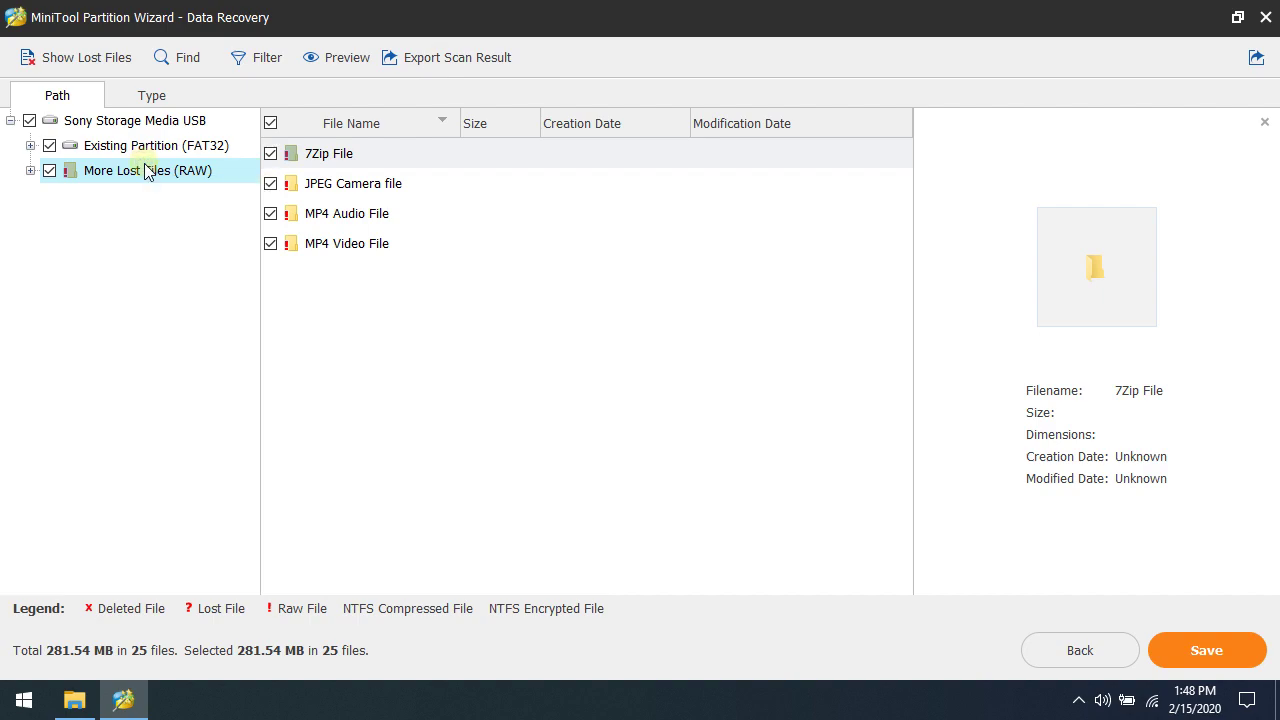
click(134, 121)
Save the 25 recovered files to the Desktop and dismiss the completion notice
click(1223, 653)
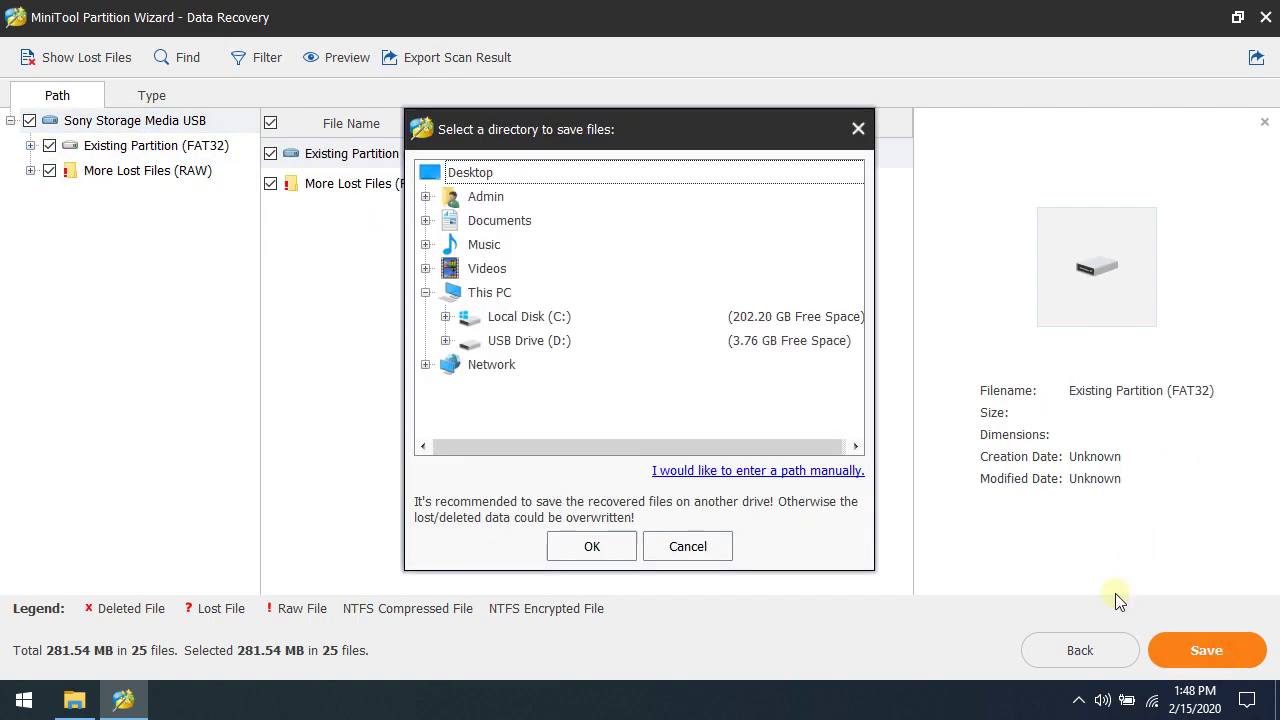
click(487, 174)
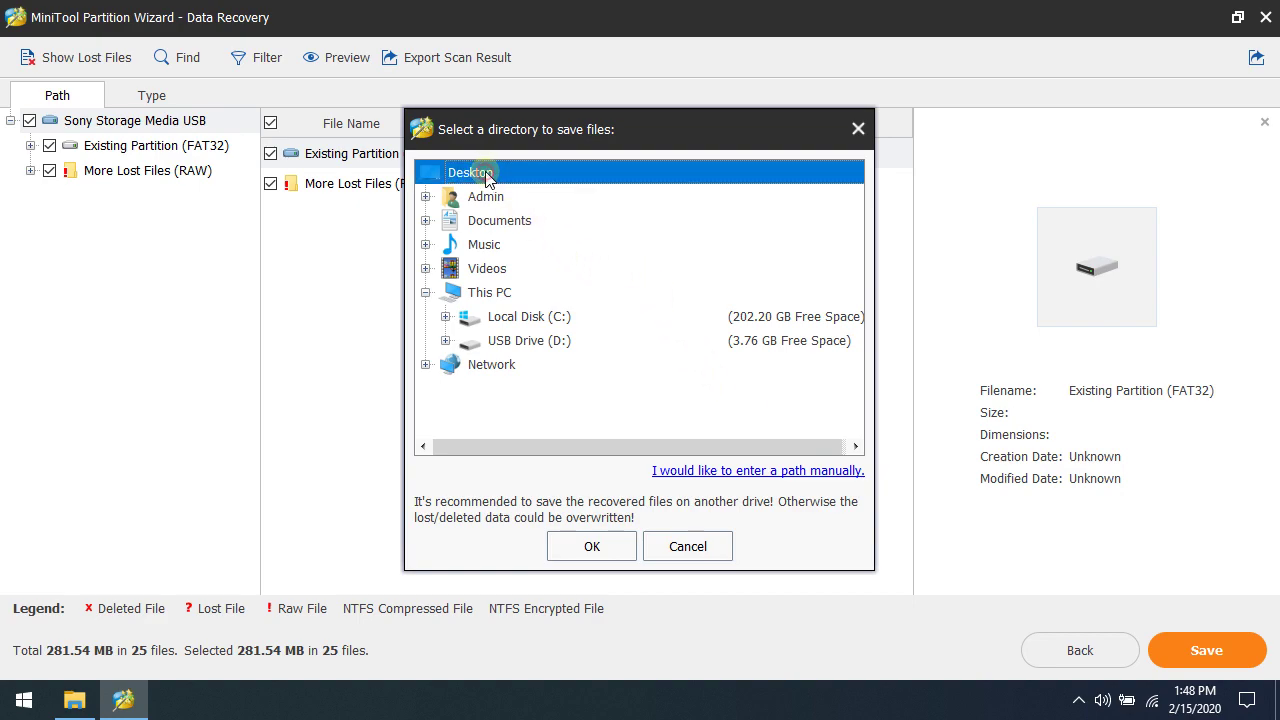
click(588, 546)
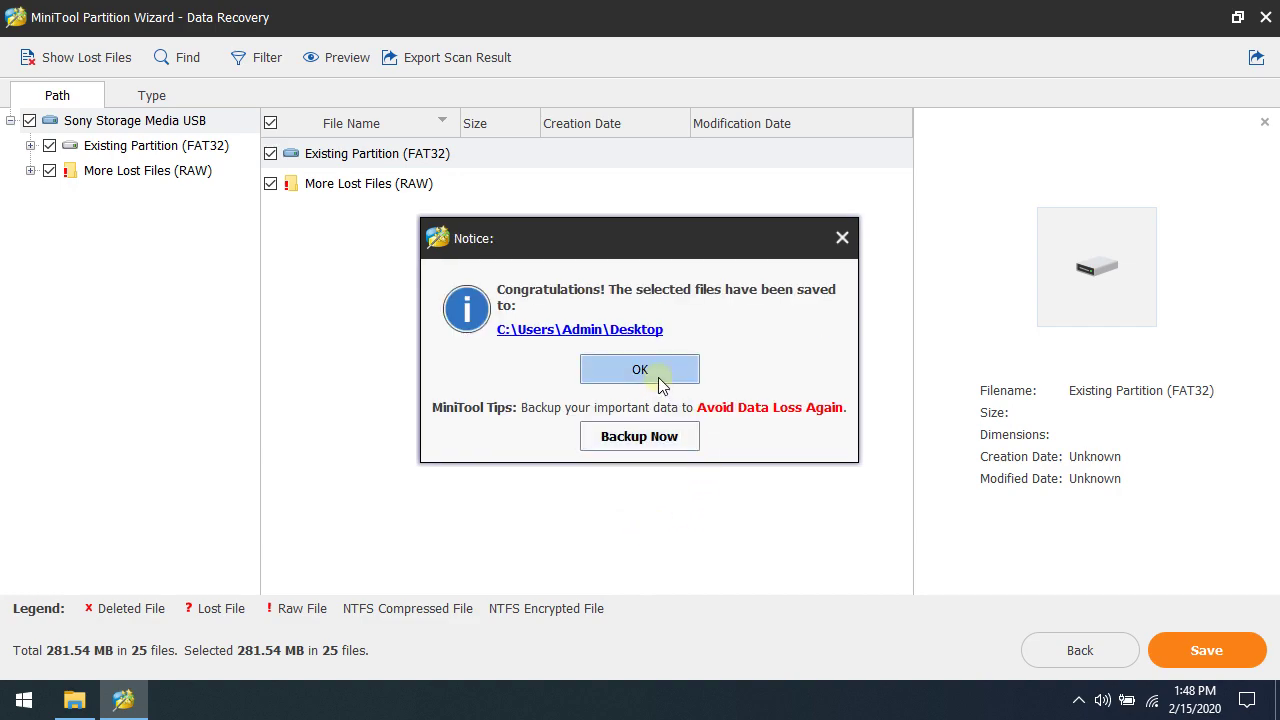
click(660, 385)
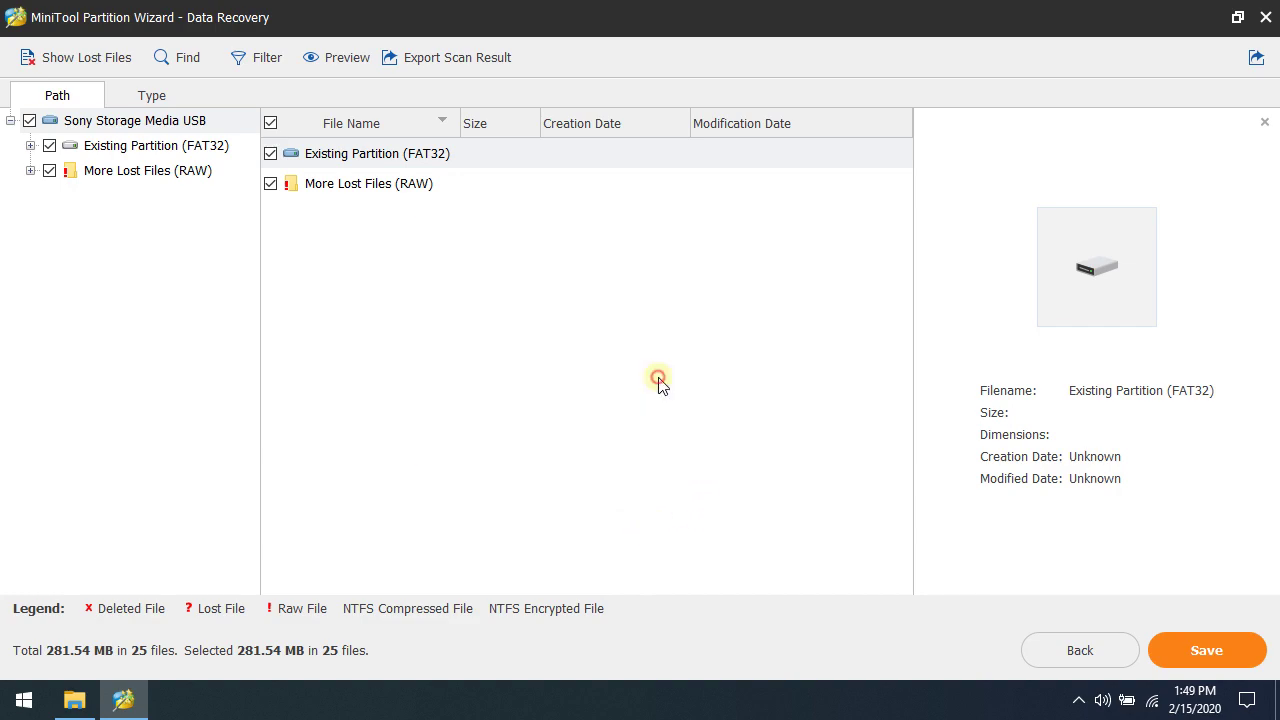
Exit Data Recovery and close MiniTool Partition Wizard
click(1266, 17)
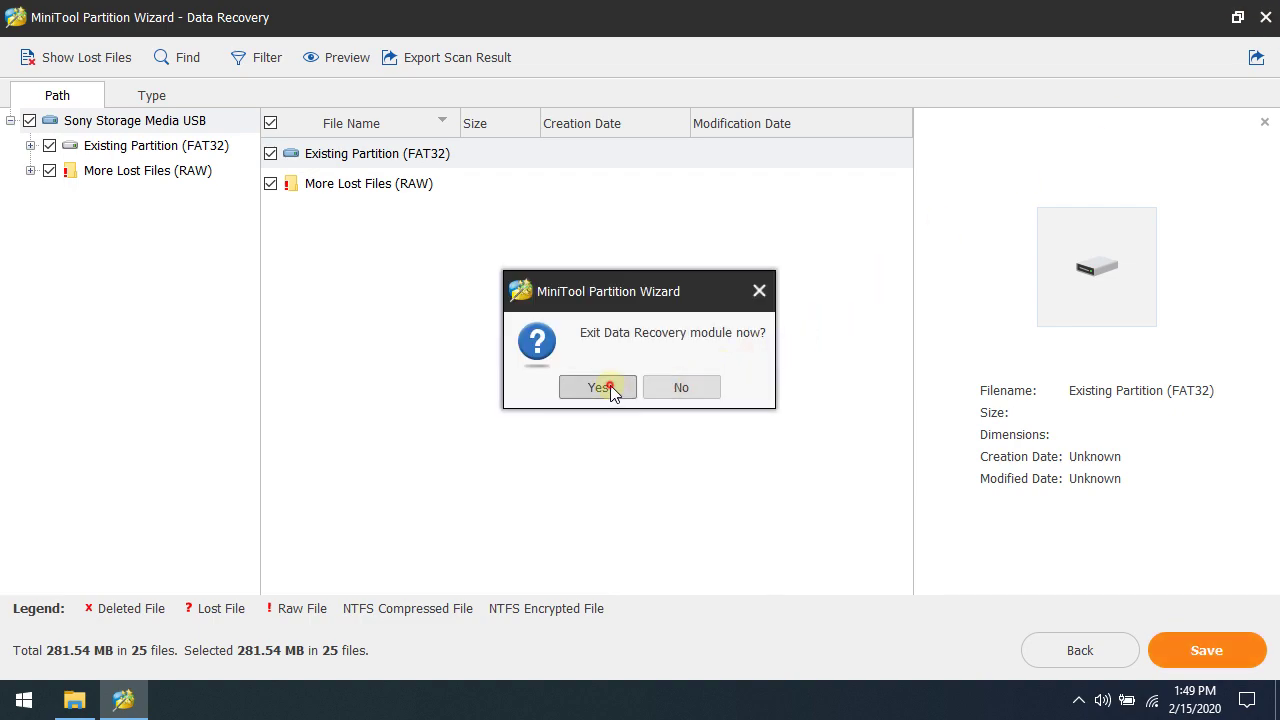
click(606, 388)
click(1266, 17)
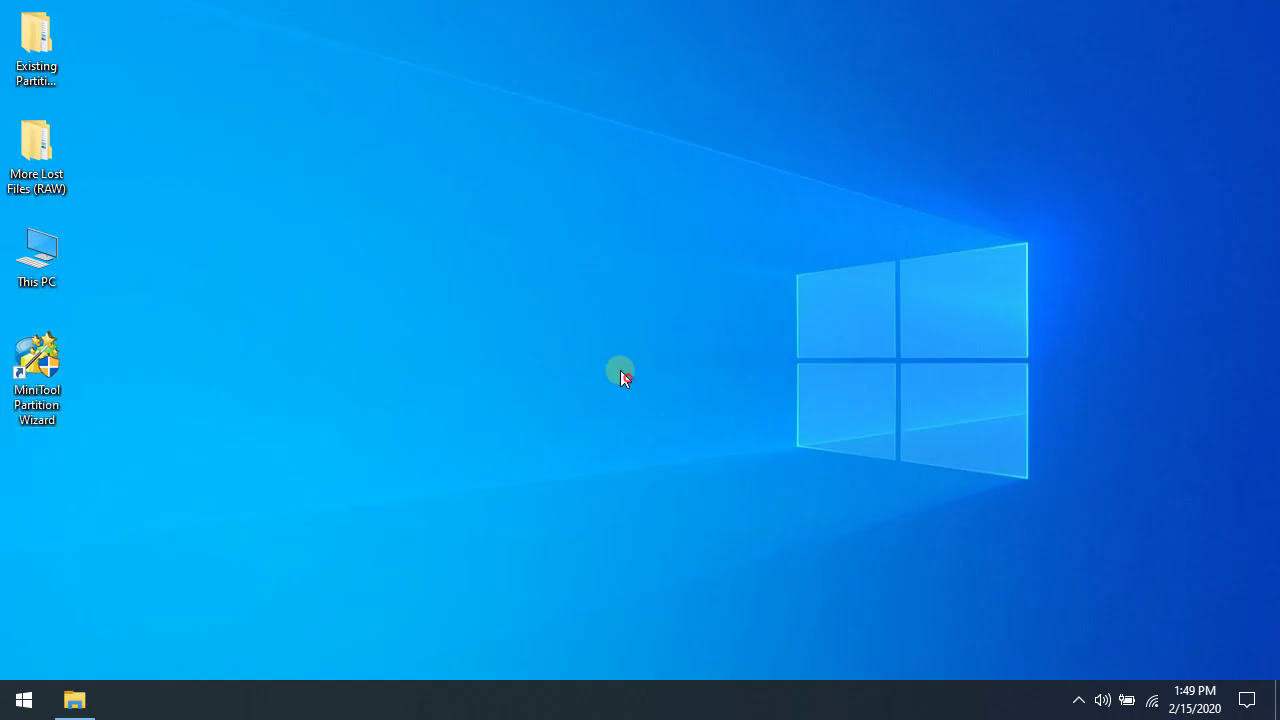
Inspect the recovered Existing Partition folder's System Volume Information, then close it
double_click(40, 55)
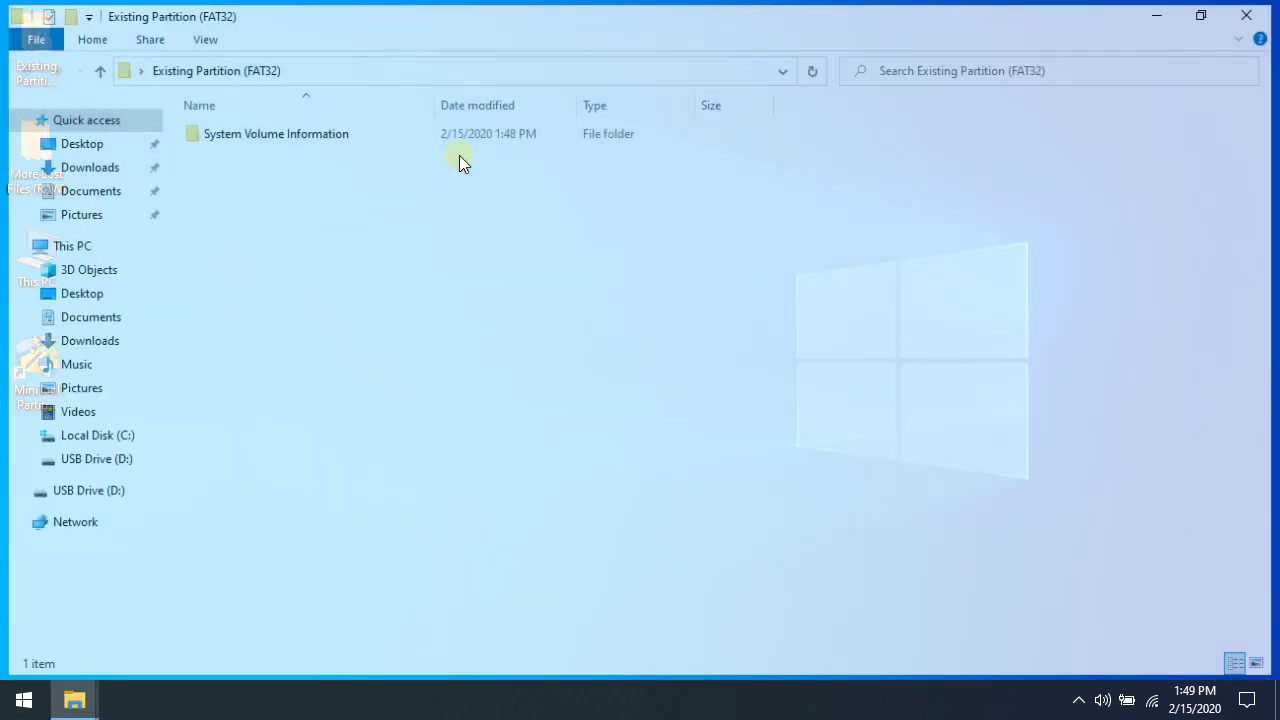
double_click(452, 132)
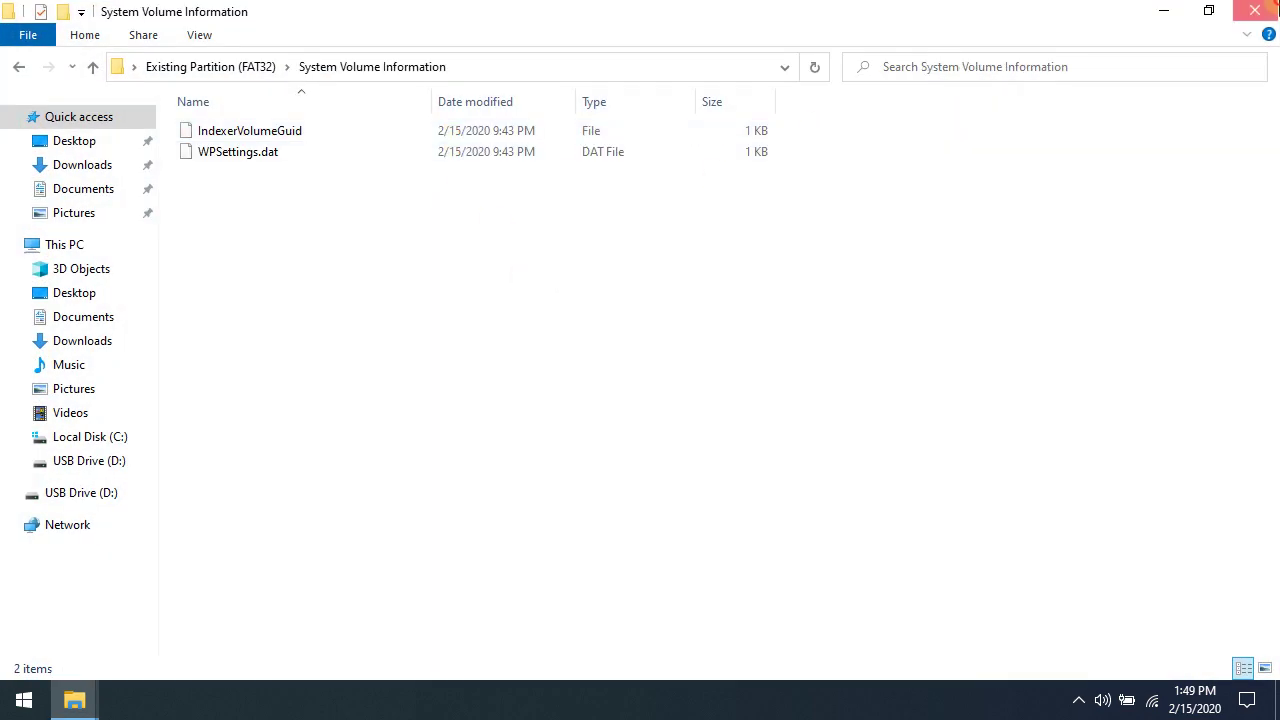
click(1255, 11)
In More Lost Files (RAW) > 7Zip File, open the first archive and dismiss its corrupt-archive error
double_click(51, 156)
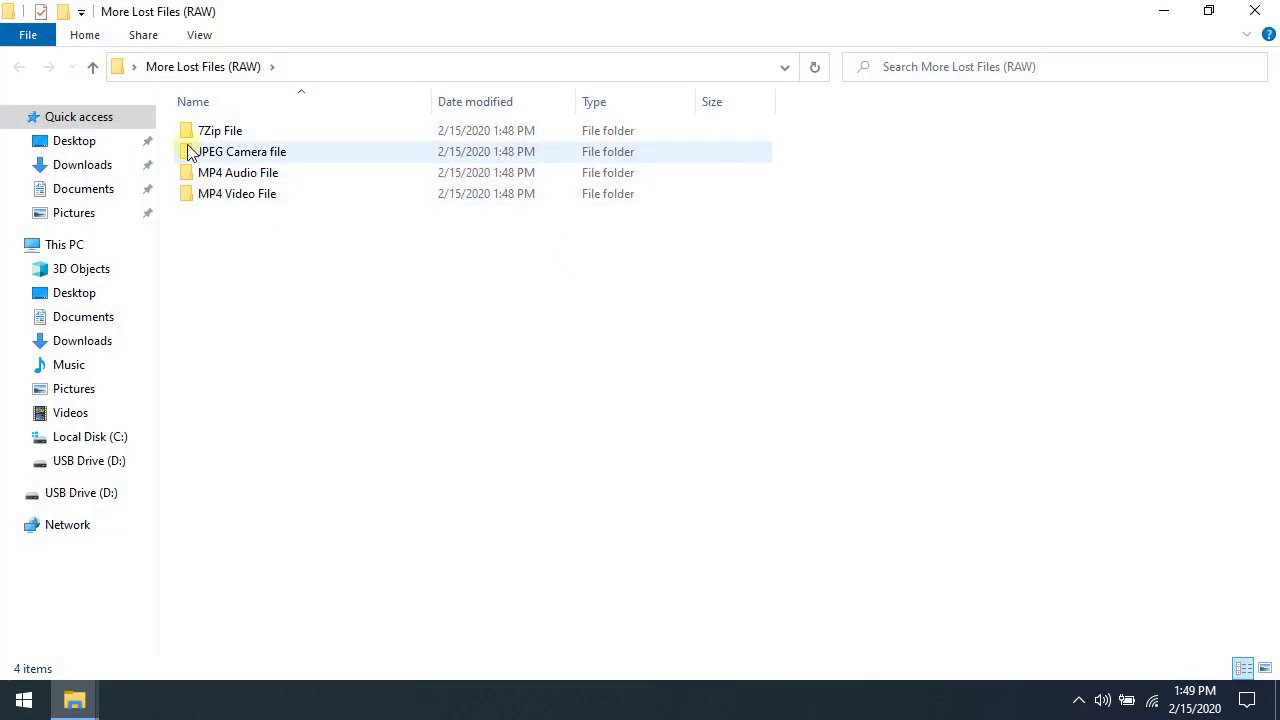
double_click(185, 131)
double_click(257, 136)
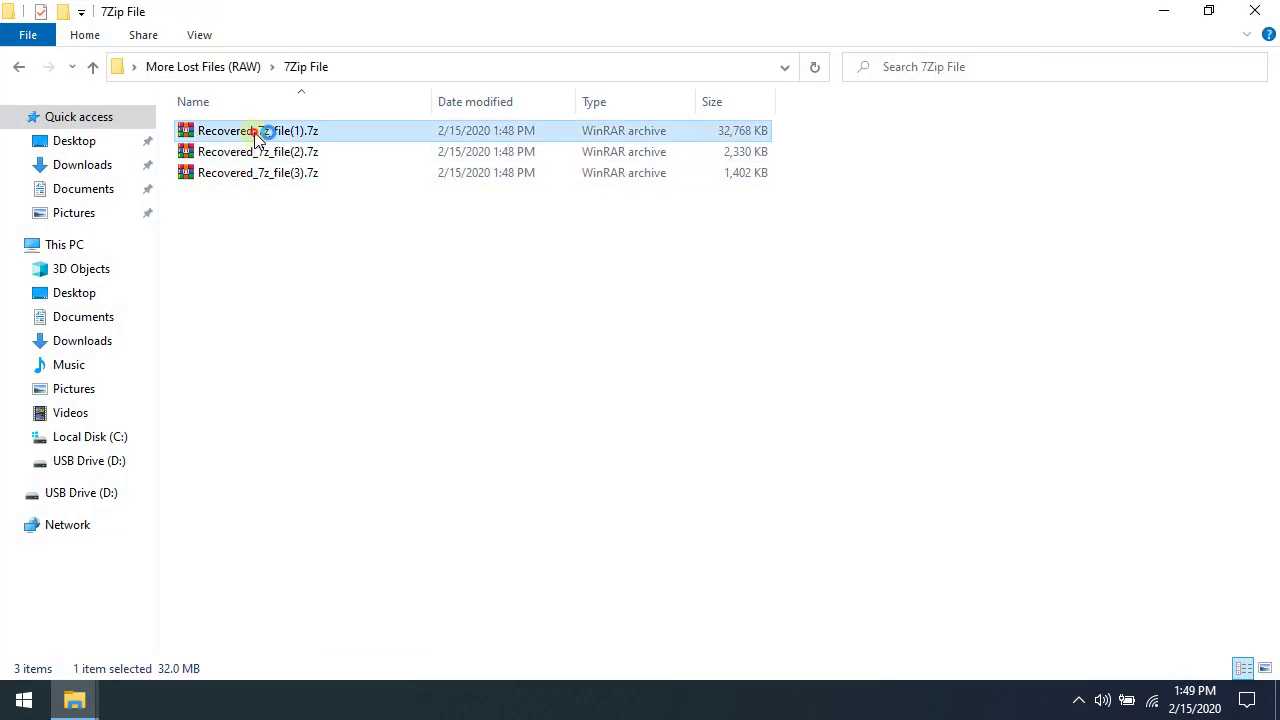
click(209, 366)
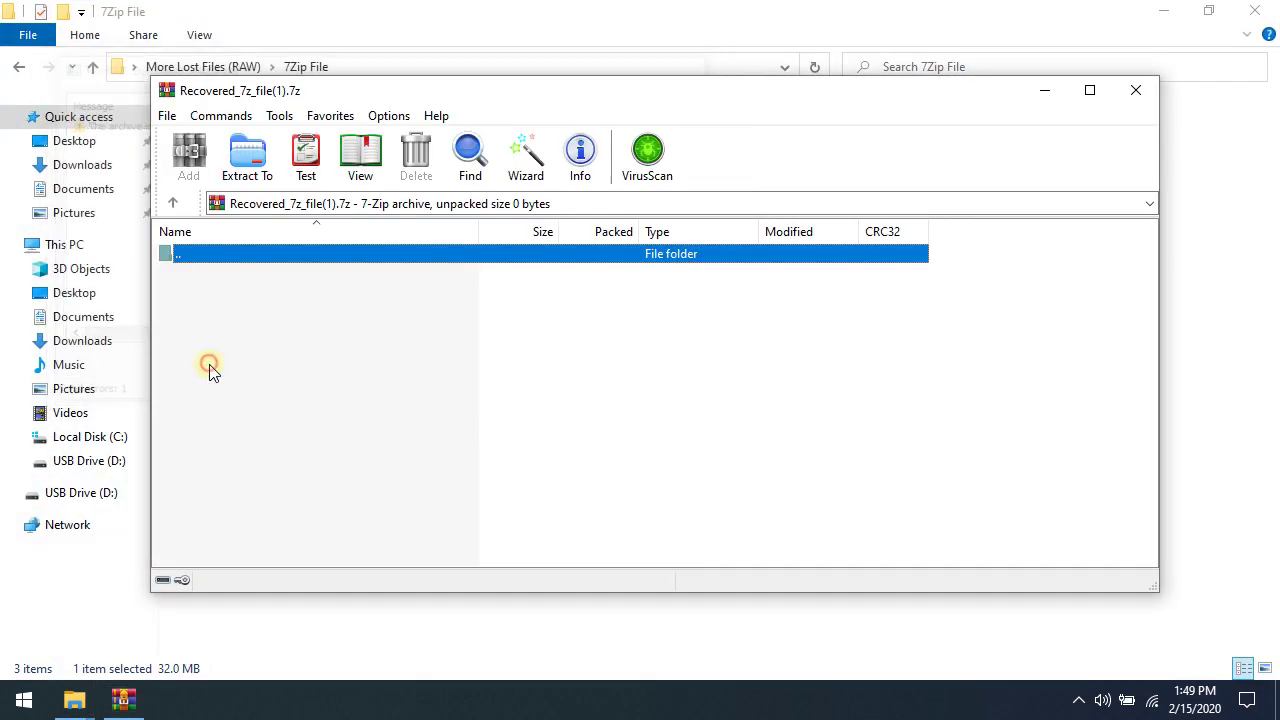
click(1138, 90)
Unlock Recovered_7z_file(2).7z with its password and open the Windows activator script 1.0 folder
double_click(627, 153)
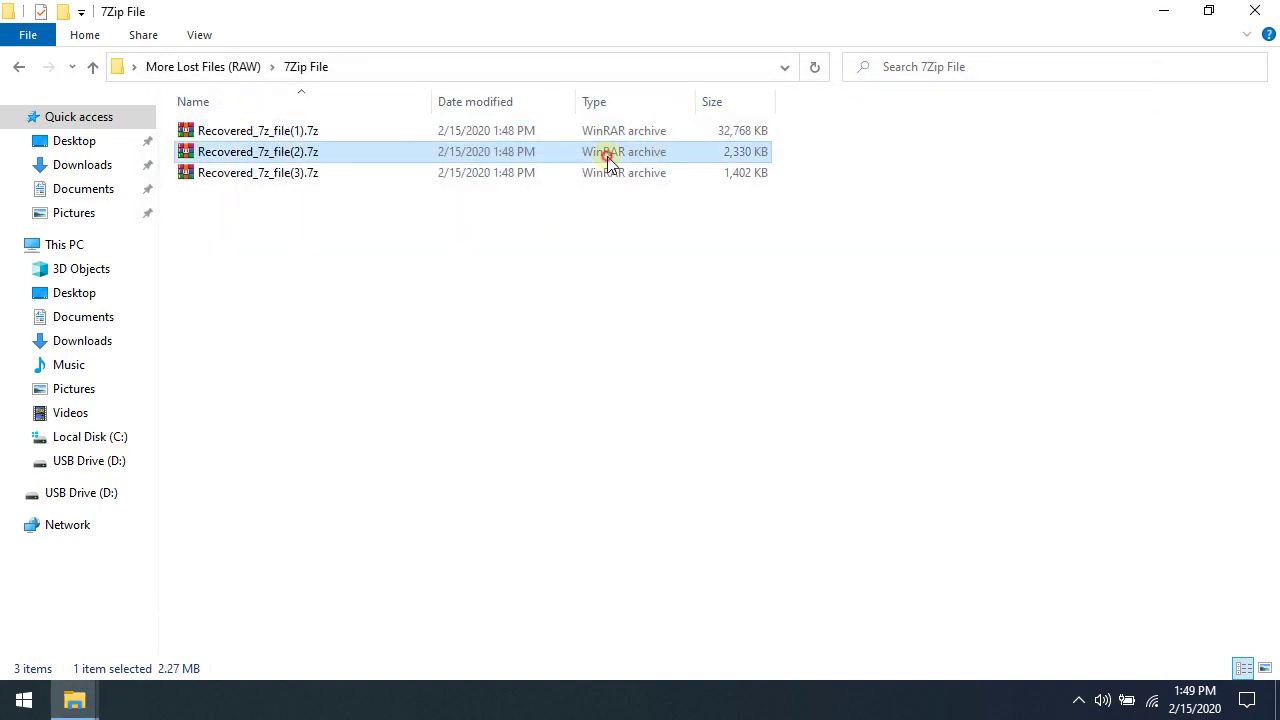
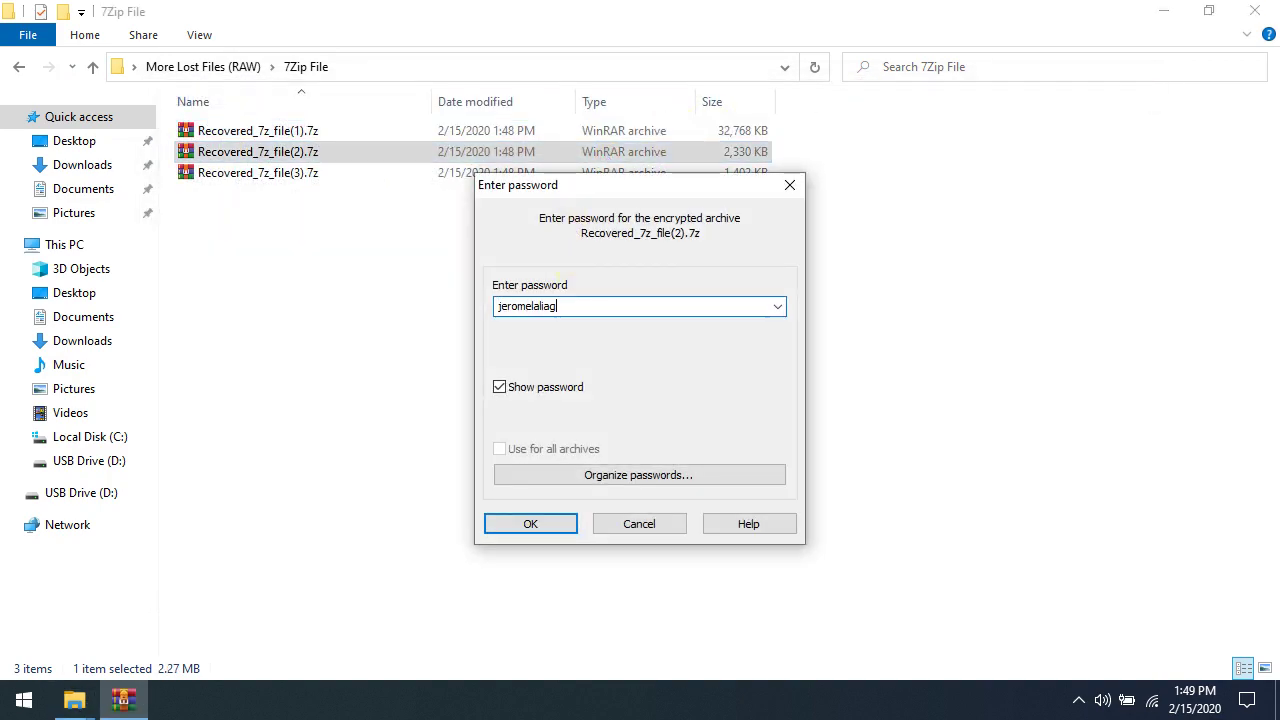
key(Return)
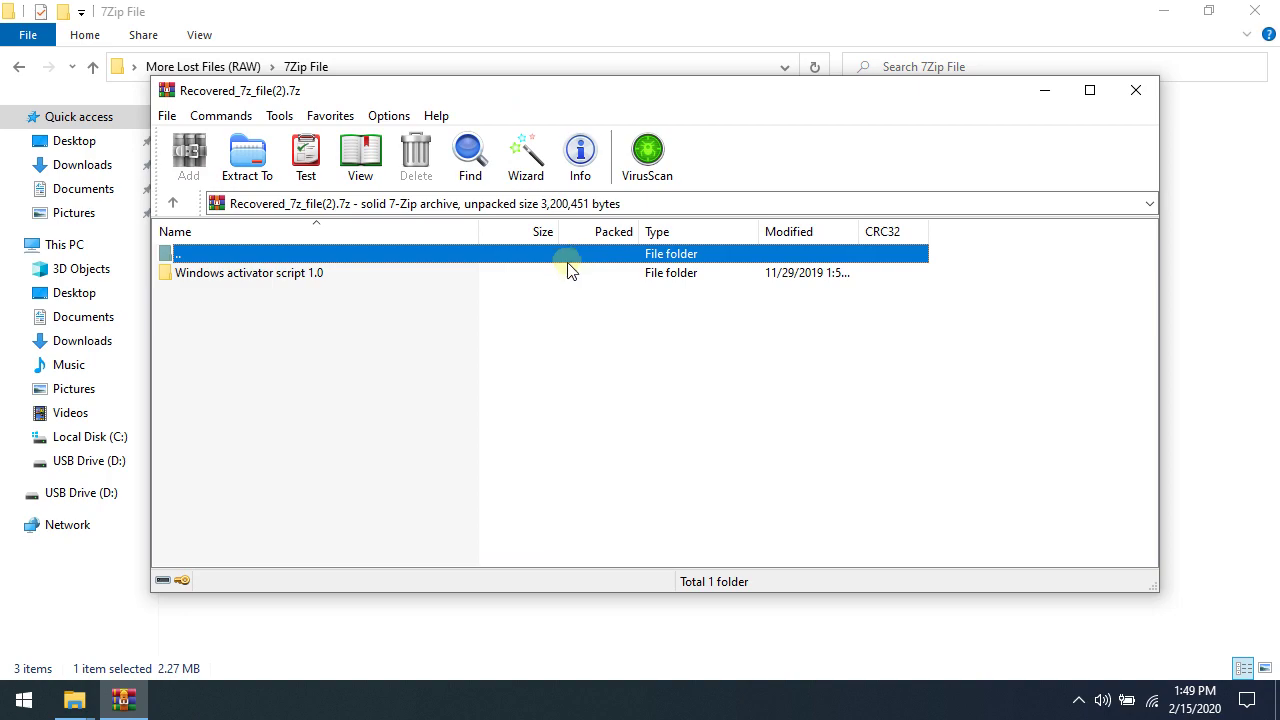
click(650, 275)
double_click(650, 275)
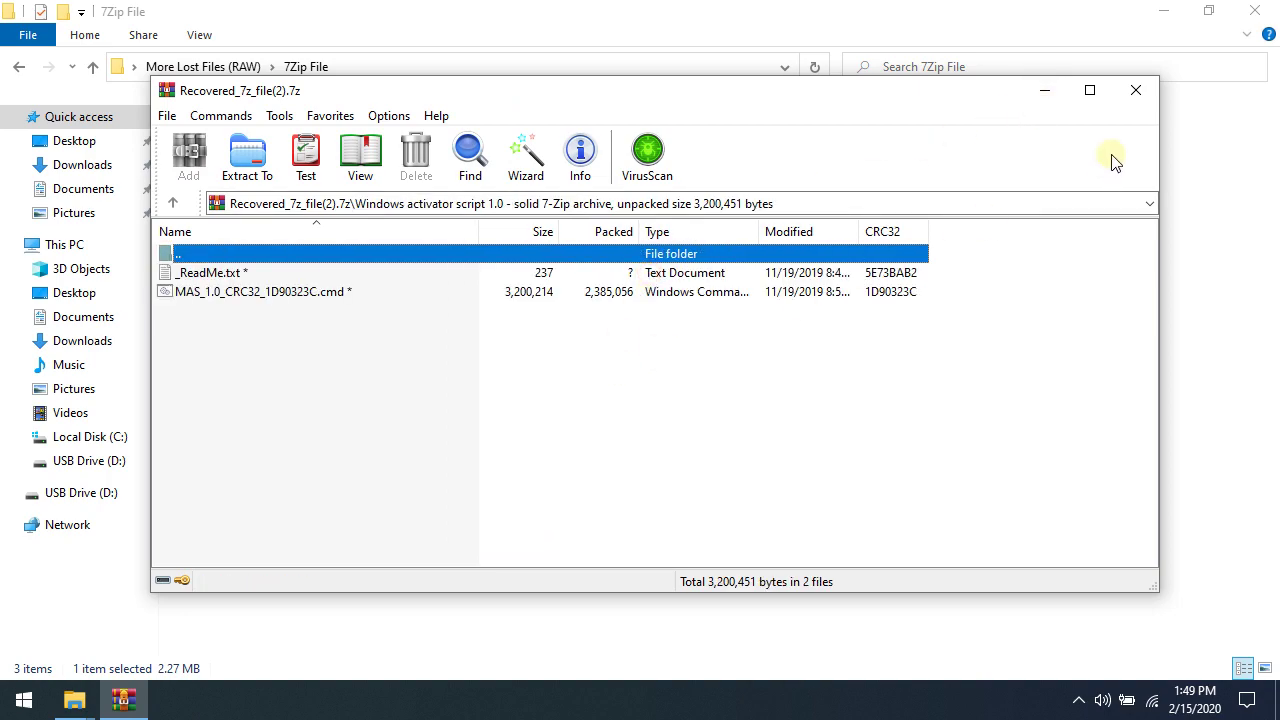
click(1136, 90)
Unlock the third archive with its password, open Windows Loader v2.2.2, then return to More Lost Files (RAW)
double_click(383, 174)
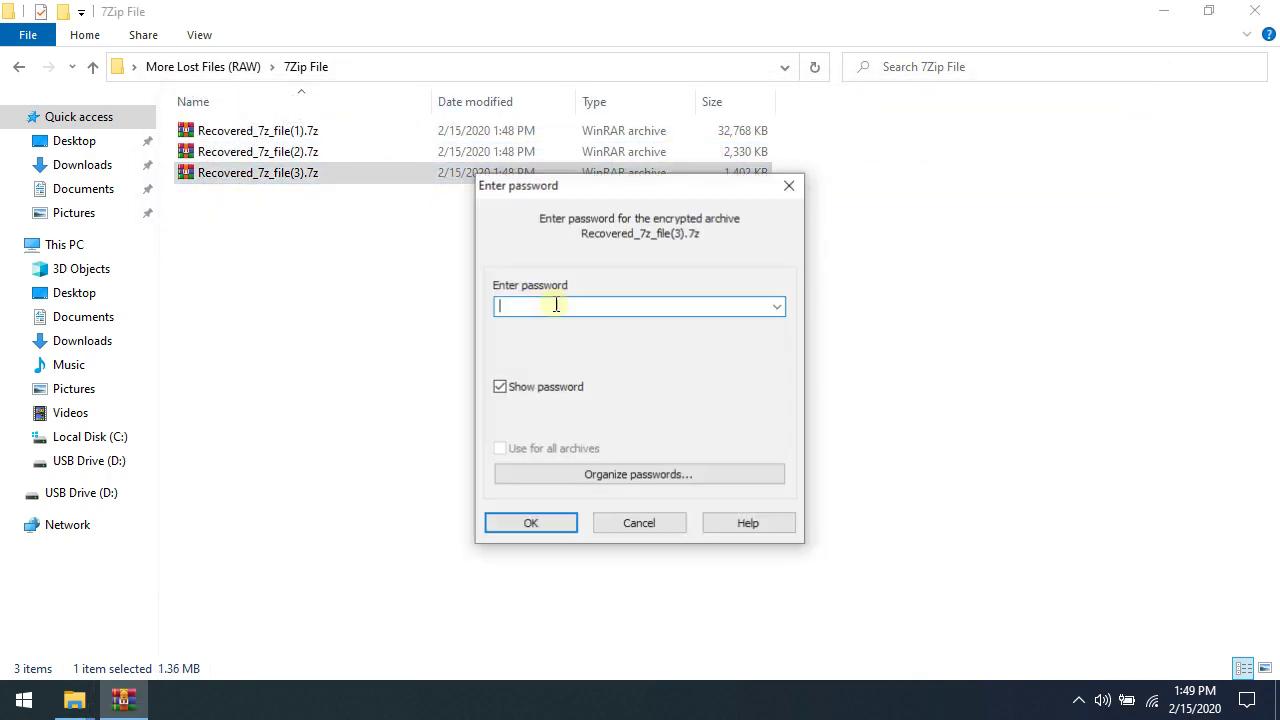
key(Return)
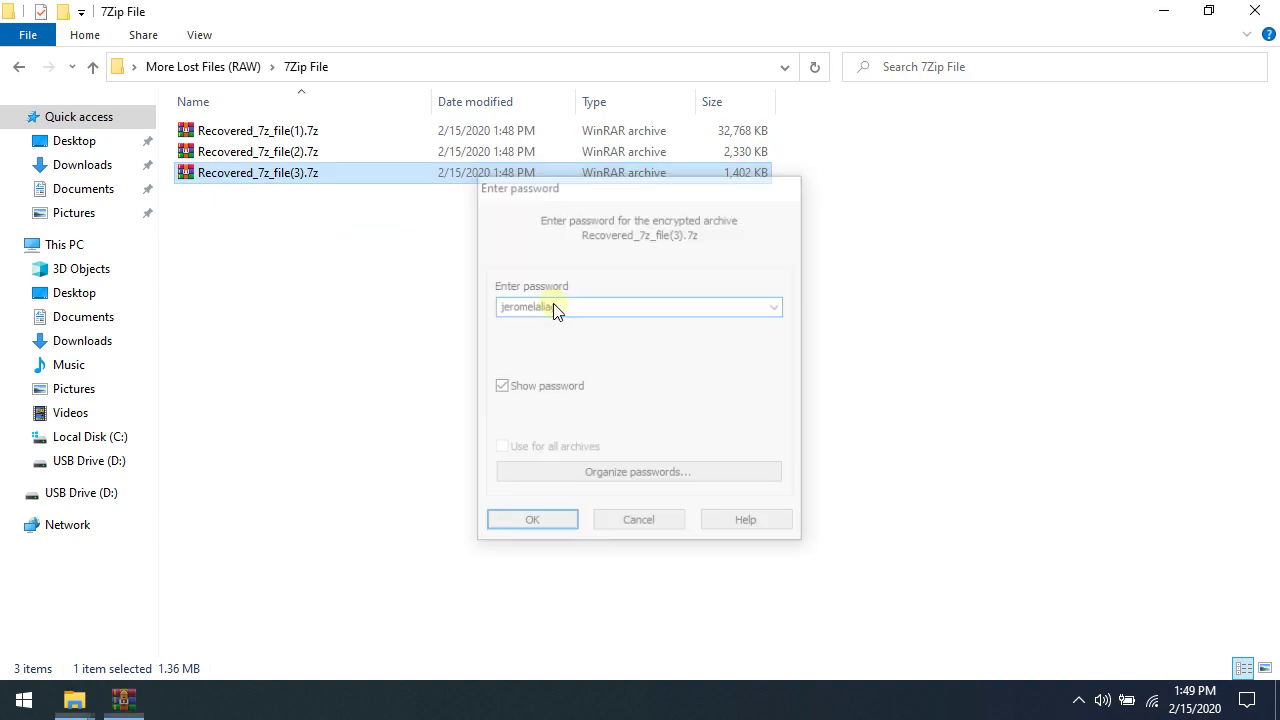
double_click(560, 275)
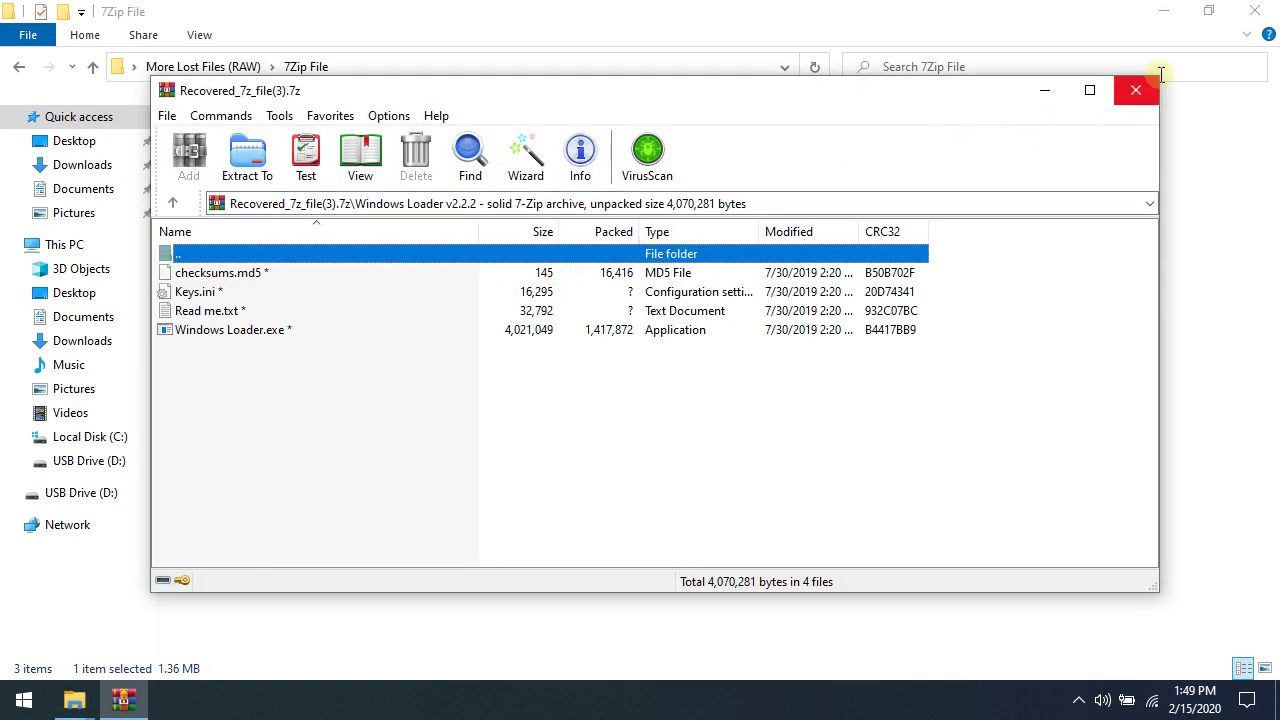
click(1136, 90)
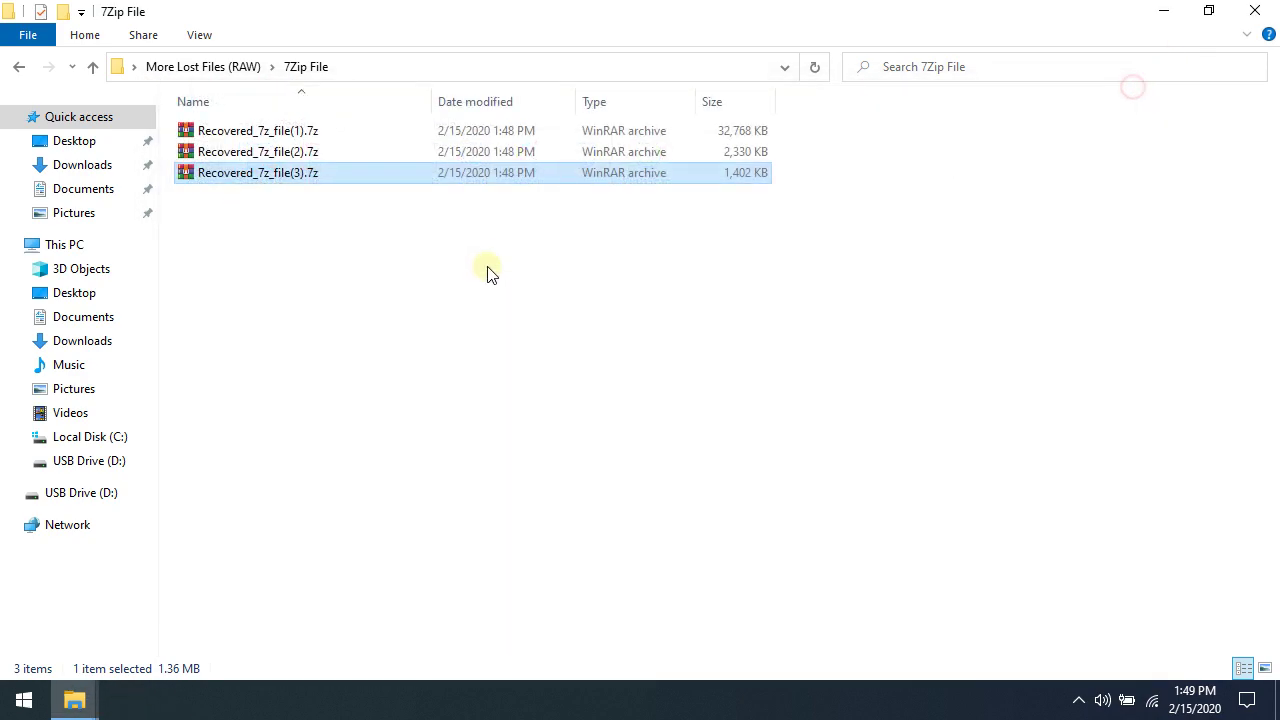
click(16, 66)
Open JPEG Camera file and page through all seven recovered photos in Photos, then go back
double_click(274, 155)
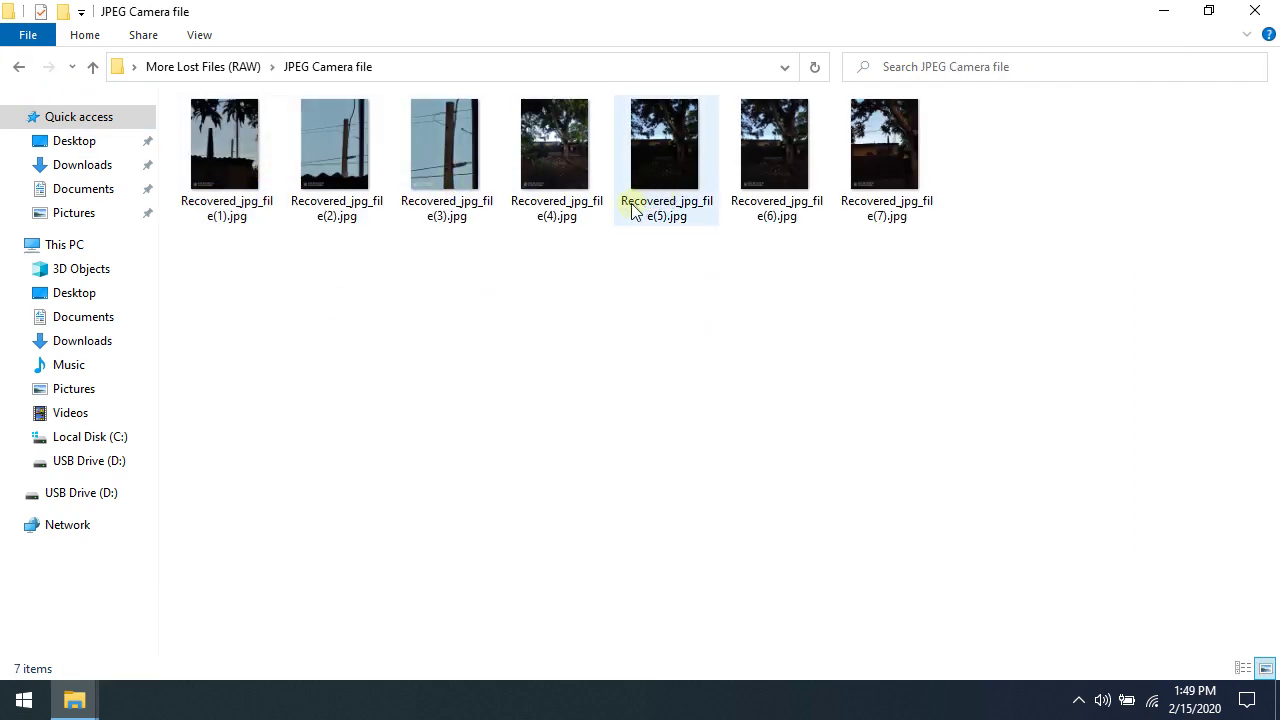
click(234, 166)
double_click(235, 166)
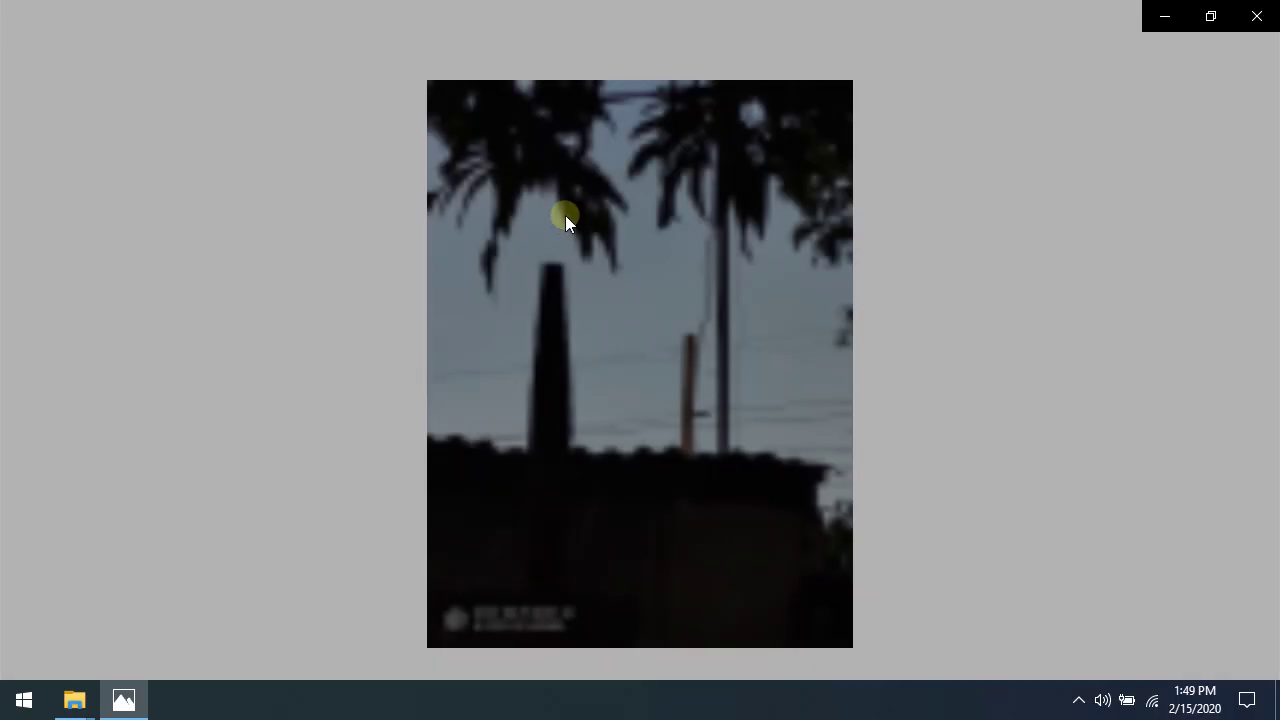
click(1229, 365)
click(1229, 365)
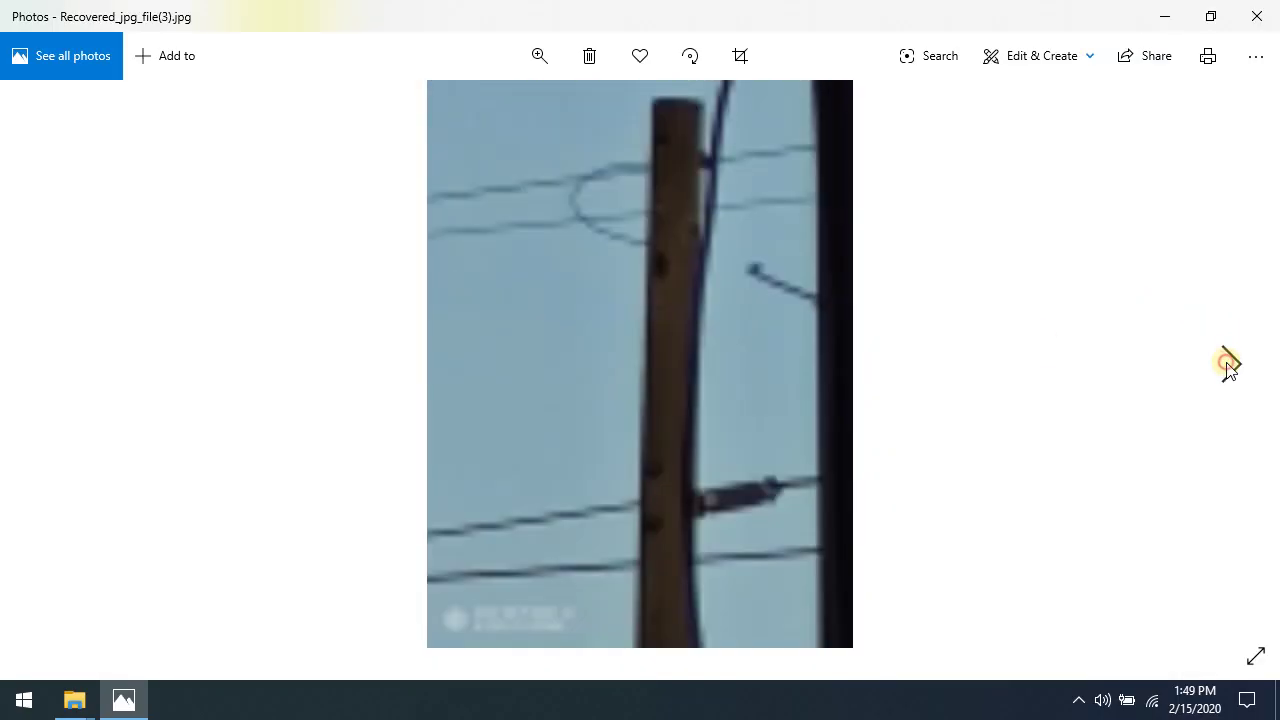
click(1229, 365)
click(1229, 365)
click(1229, 365)
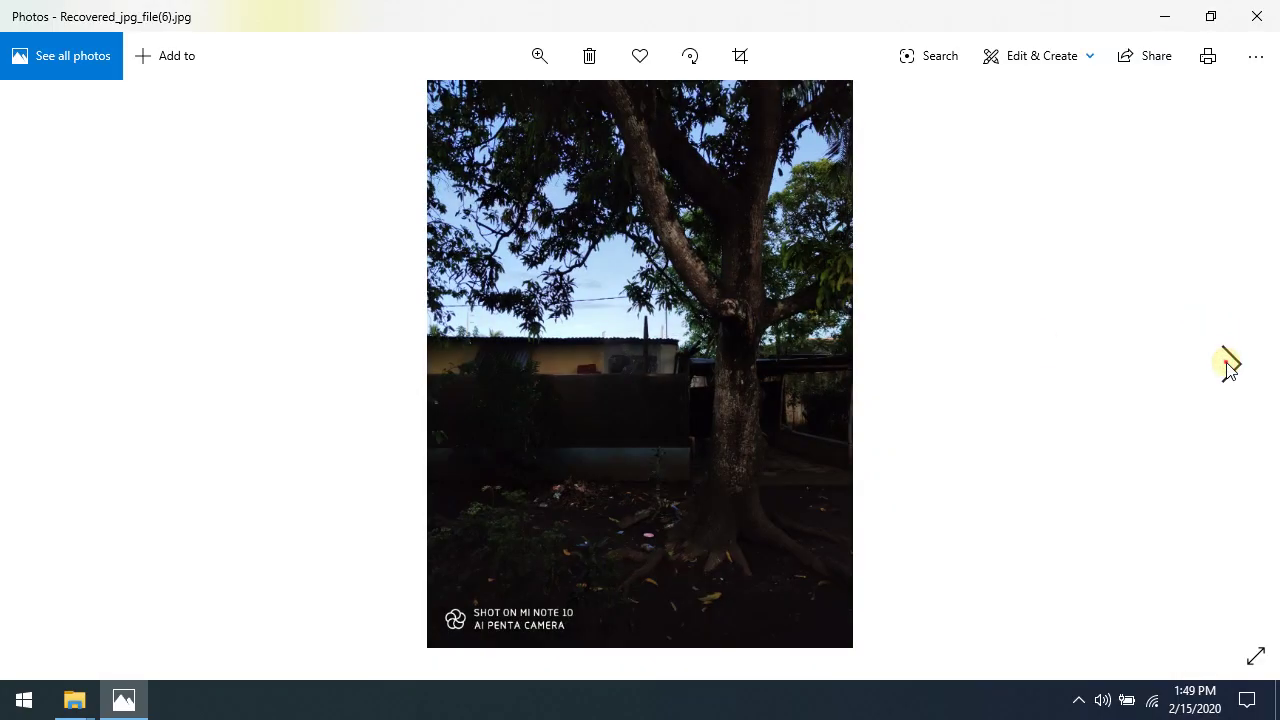
click(1229, 365)
click(1257, 16)
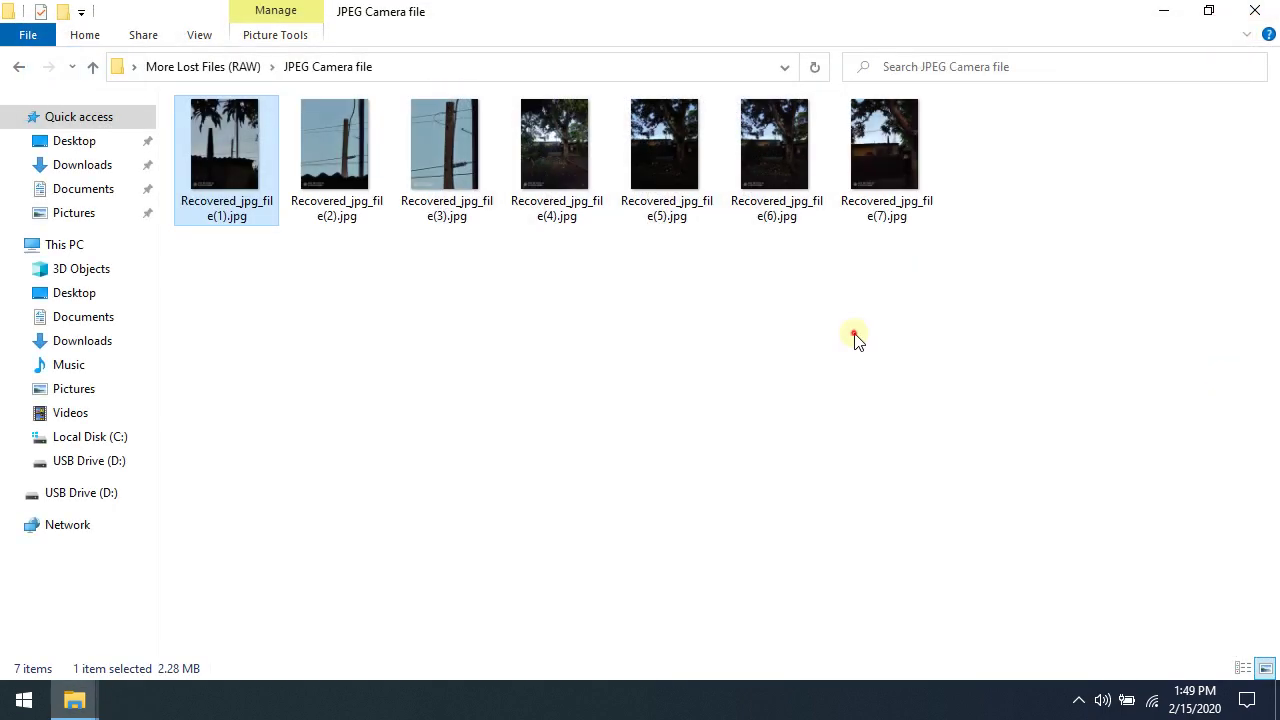
click(28, 67)
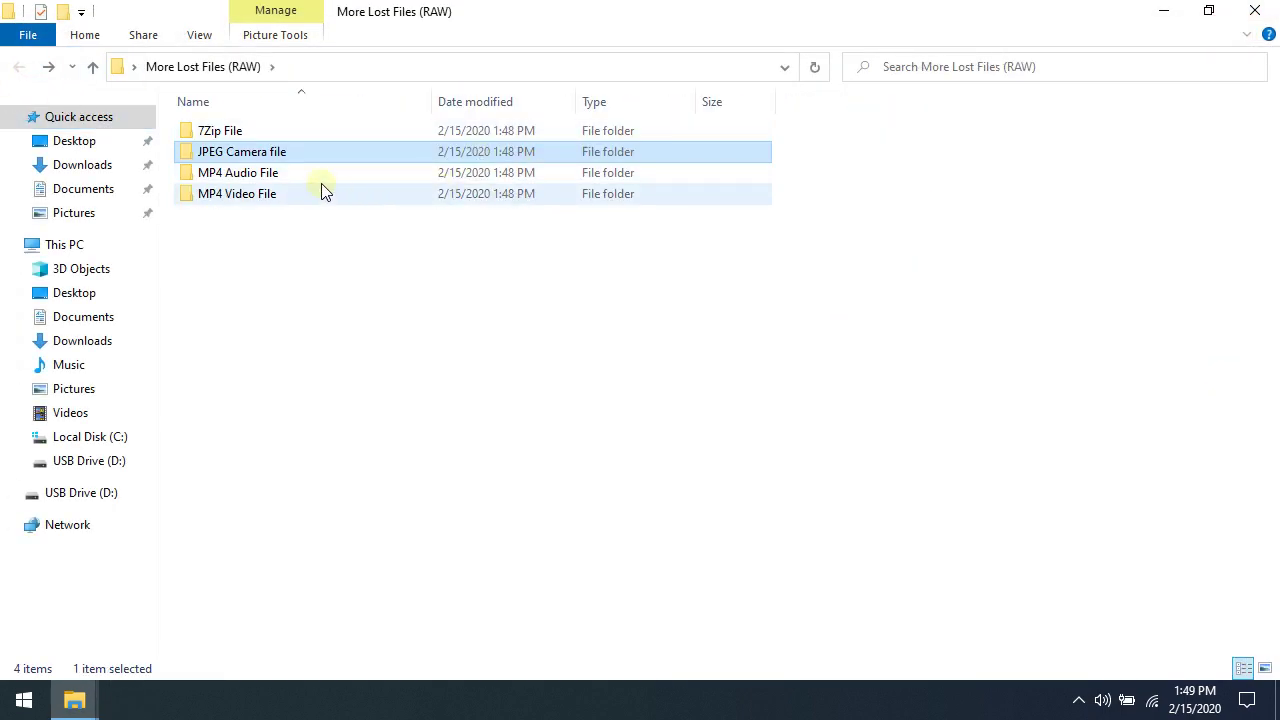
Open MP4 Audio File and play the first m4a in MPC-HC, seeking ahead to 03:19
double_click(321, 176)
click(272, 134)
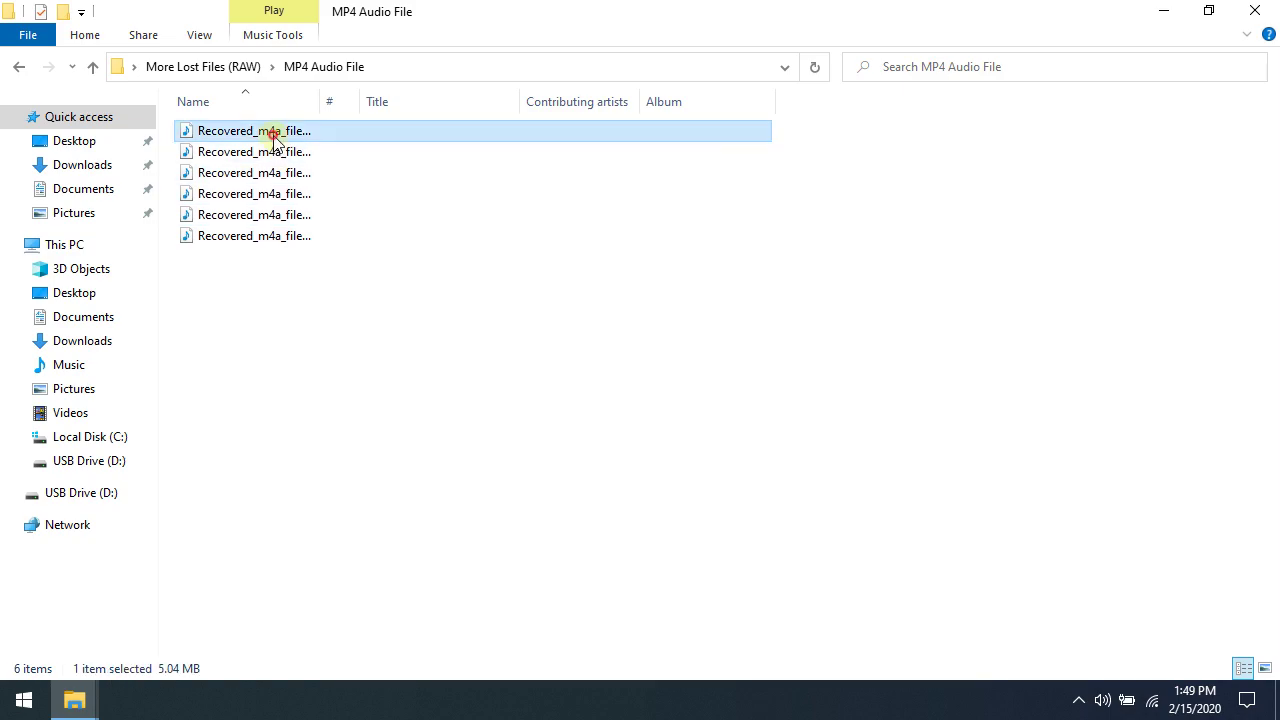
right_click(272, 134)
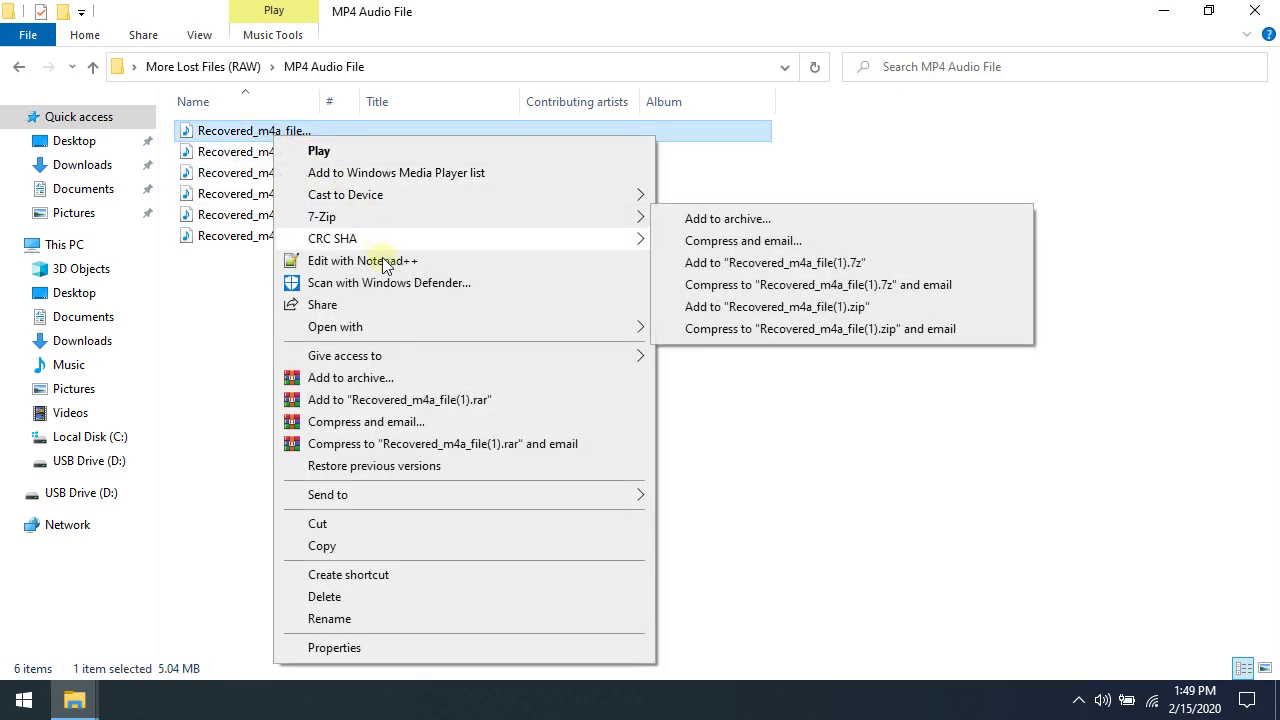
mouse_move(391, 326)
click(776, 328)
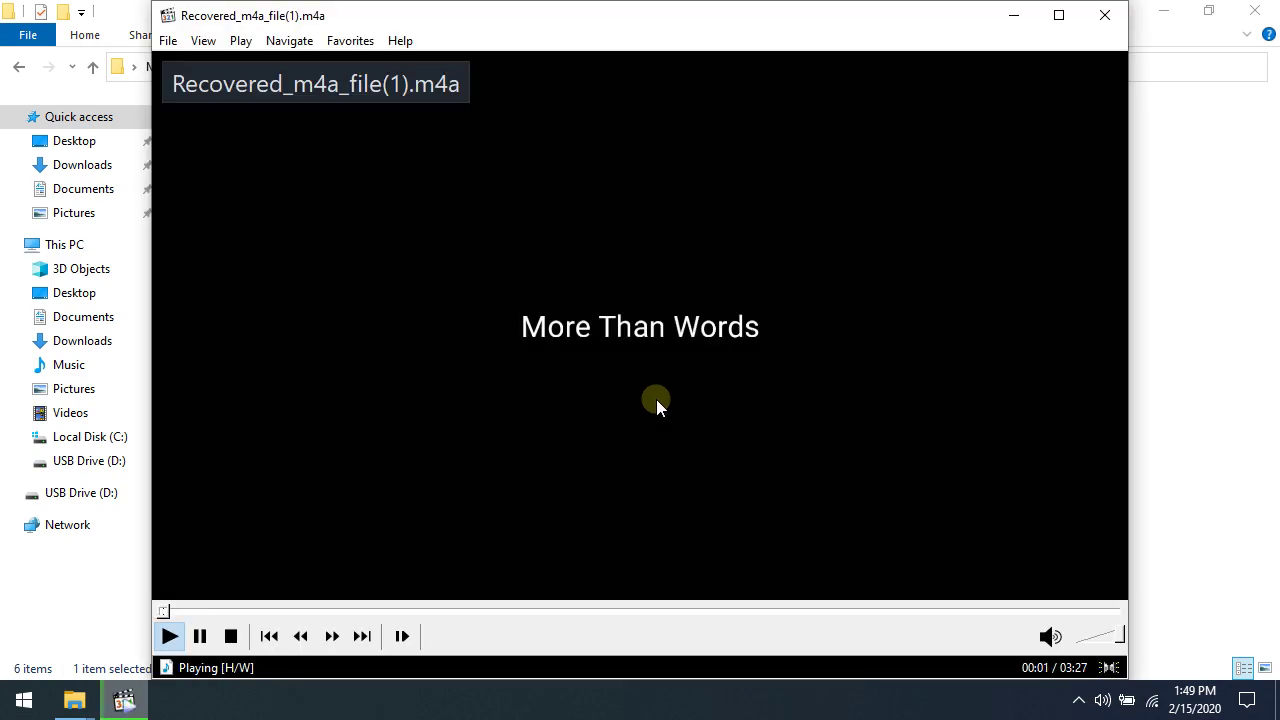
click(363, 610)
click(491, 610)
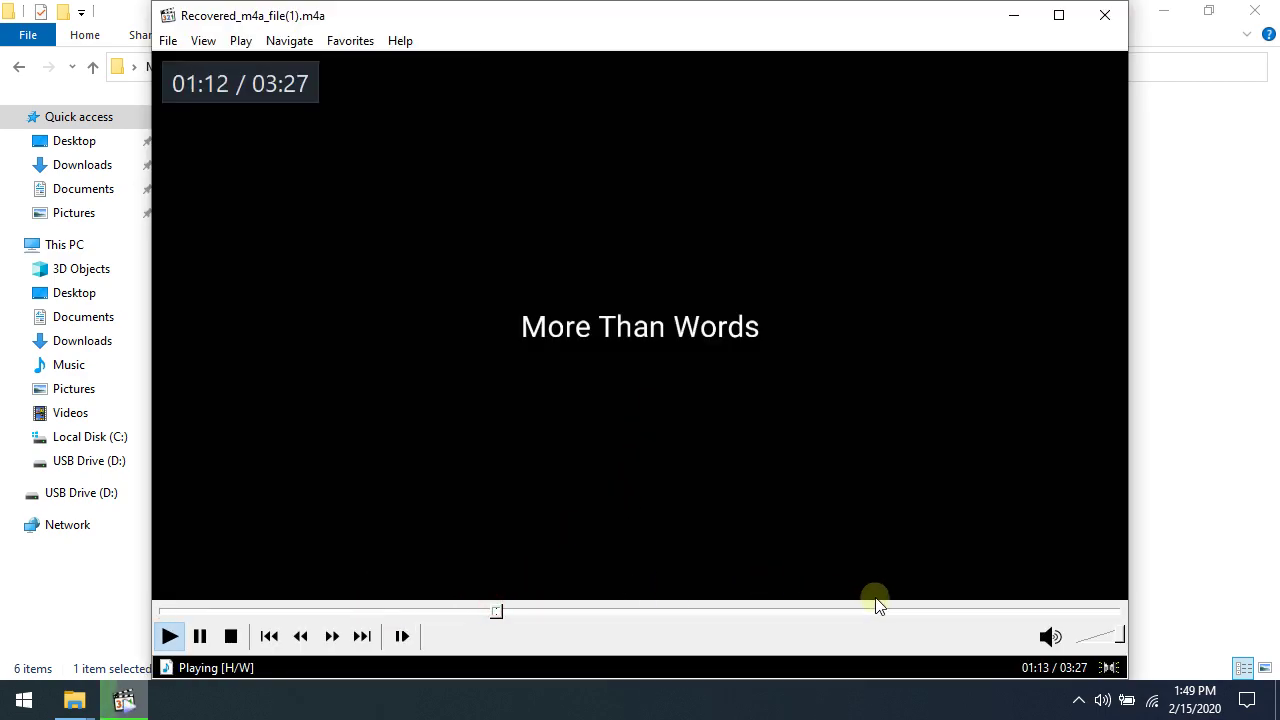
drag(900, 612, 1088, 609)
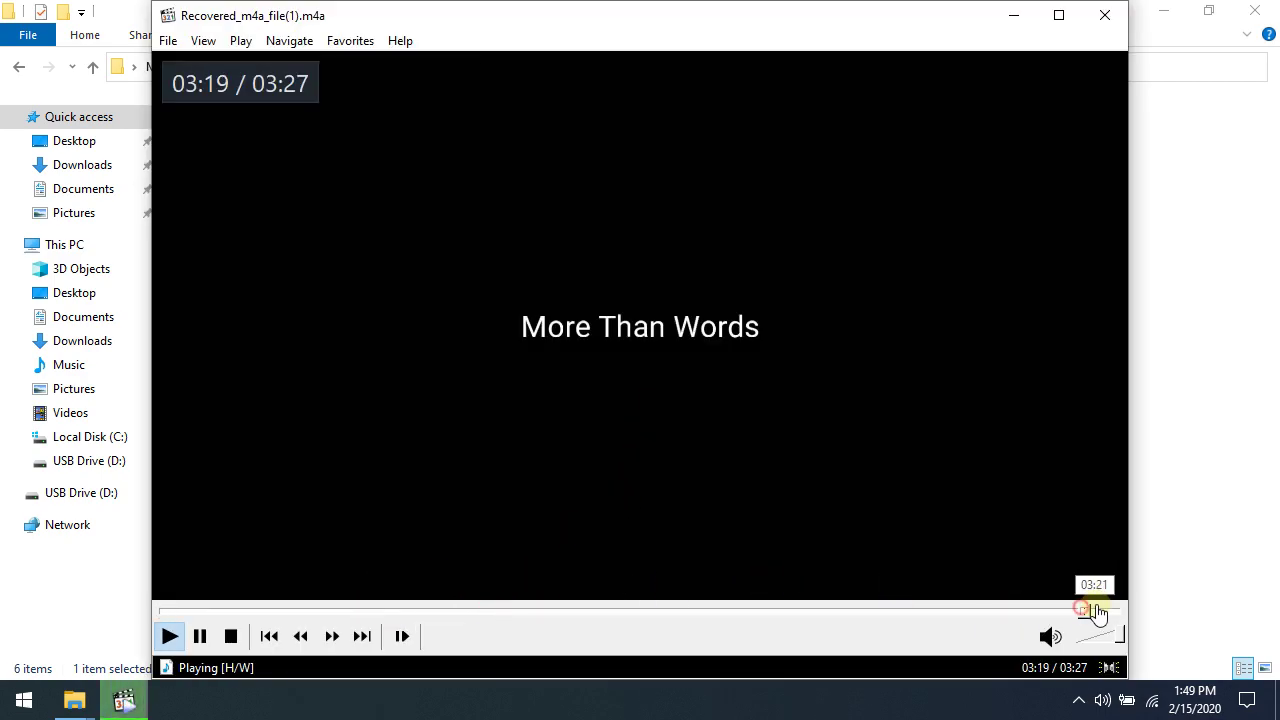
click(1105, 16)
Play the second m4a file in MPC-HC, skipping ahead to 01:58
right_click(352, 152)
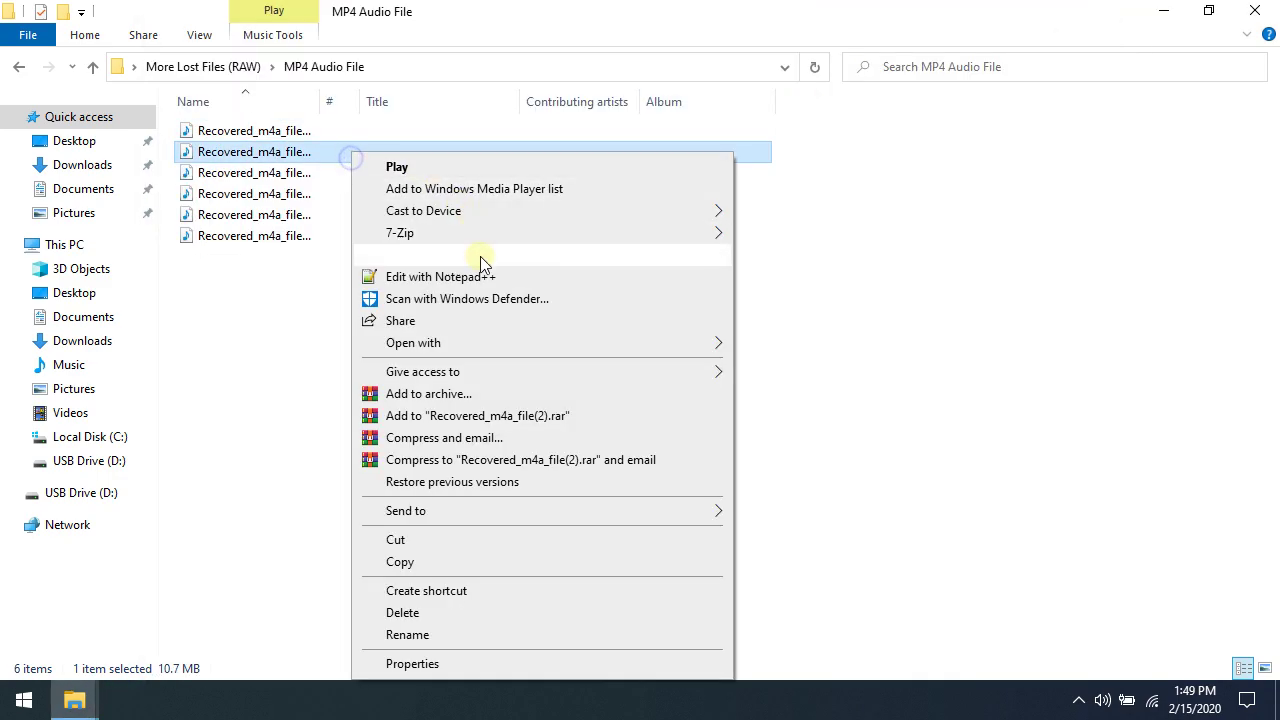
mouse_move(503, 345)
click(918, 345)
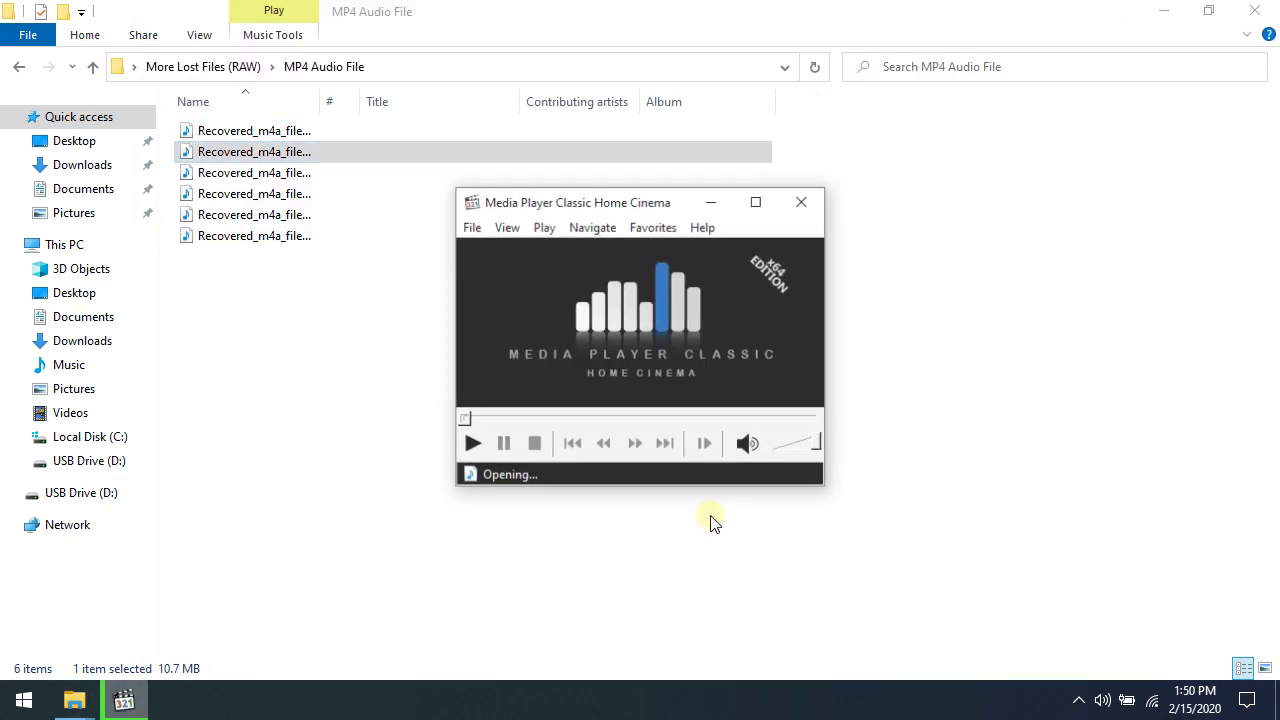
drag(209, 611, 1080, 622)
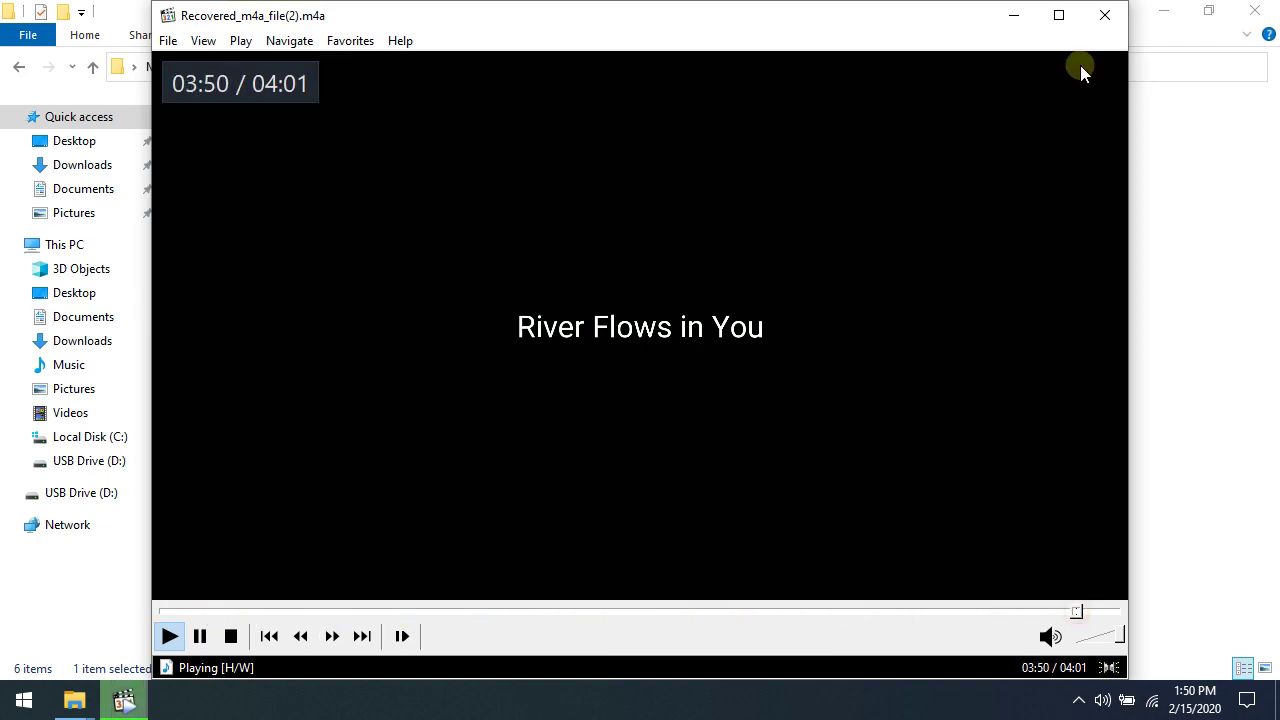
click(1090, 24)
Play the third m4a file in MPC-HC, skipping ahead to 02:20
right_click(334, 176)
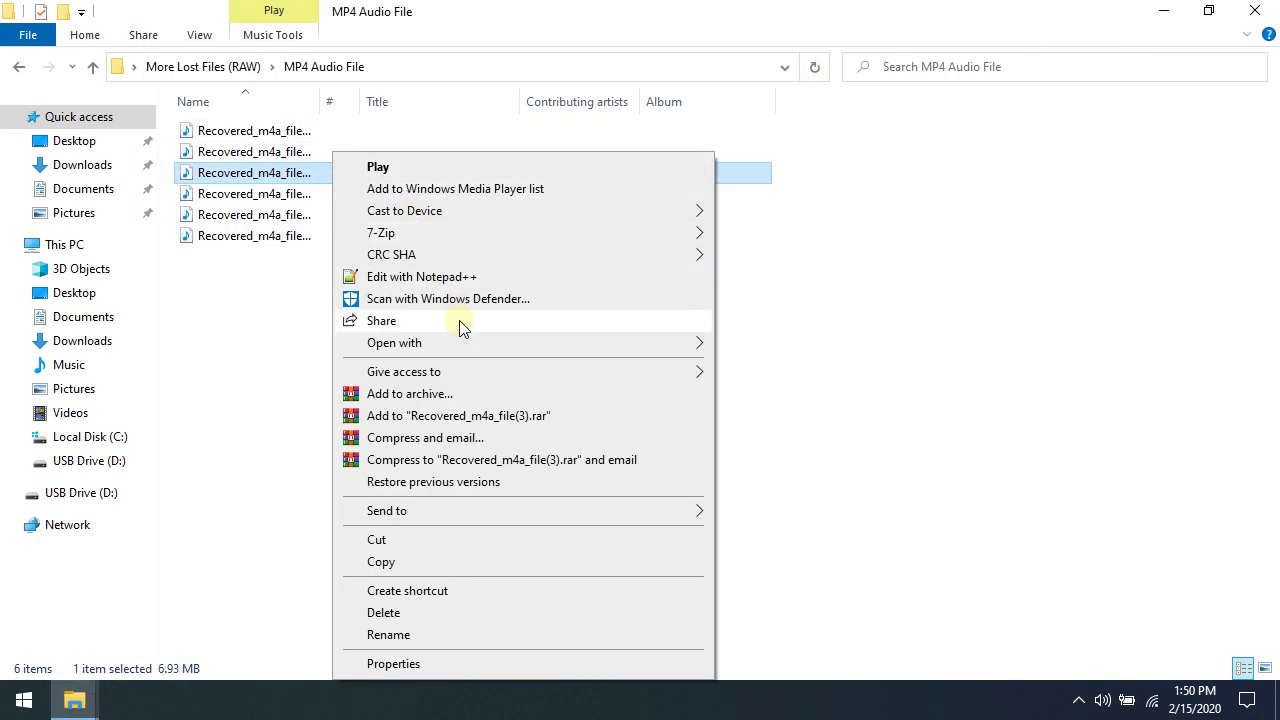
mouse_move(487, 345)
click(760, 344)
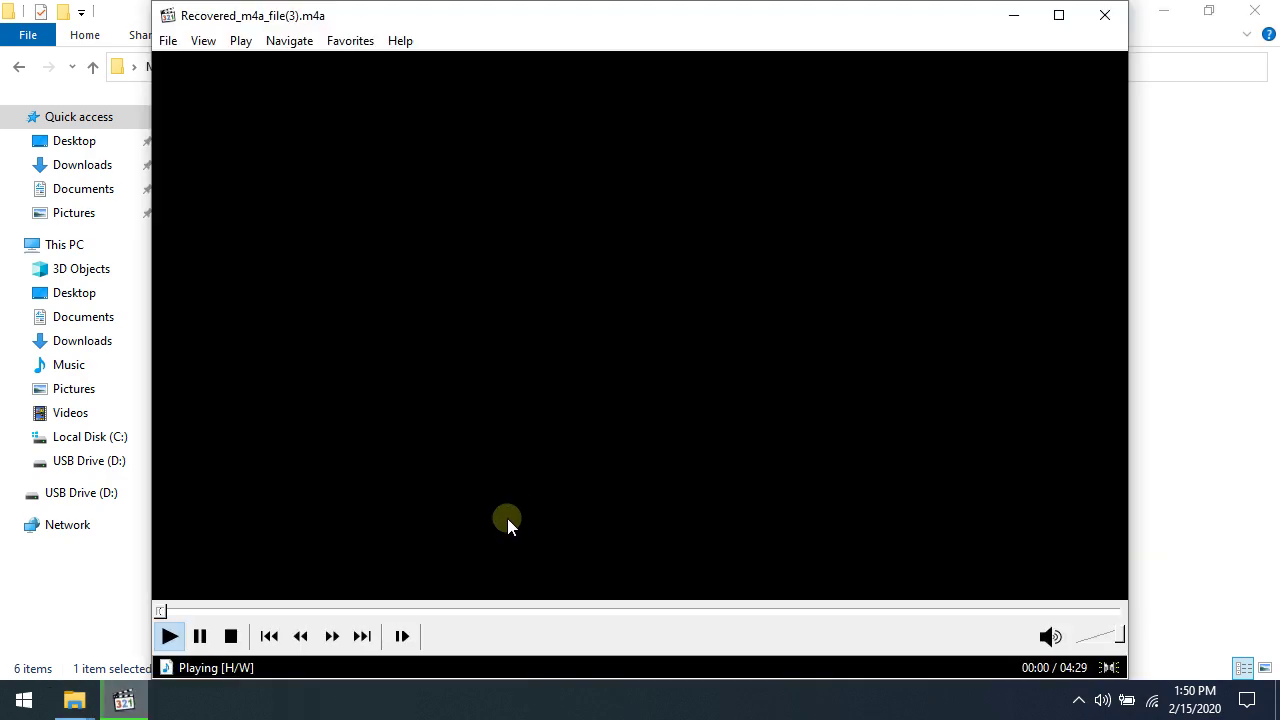
drag(225, 611, 1090, 617)
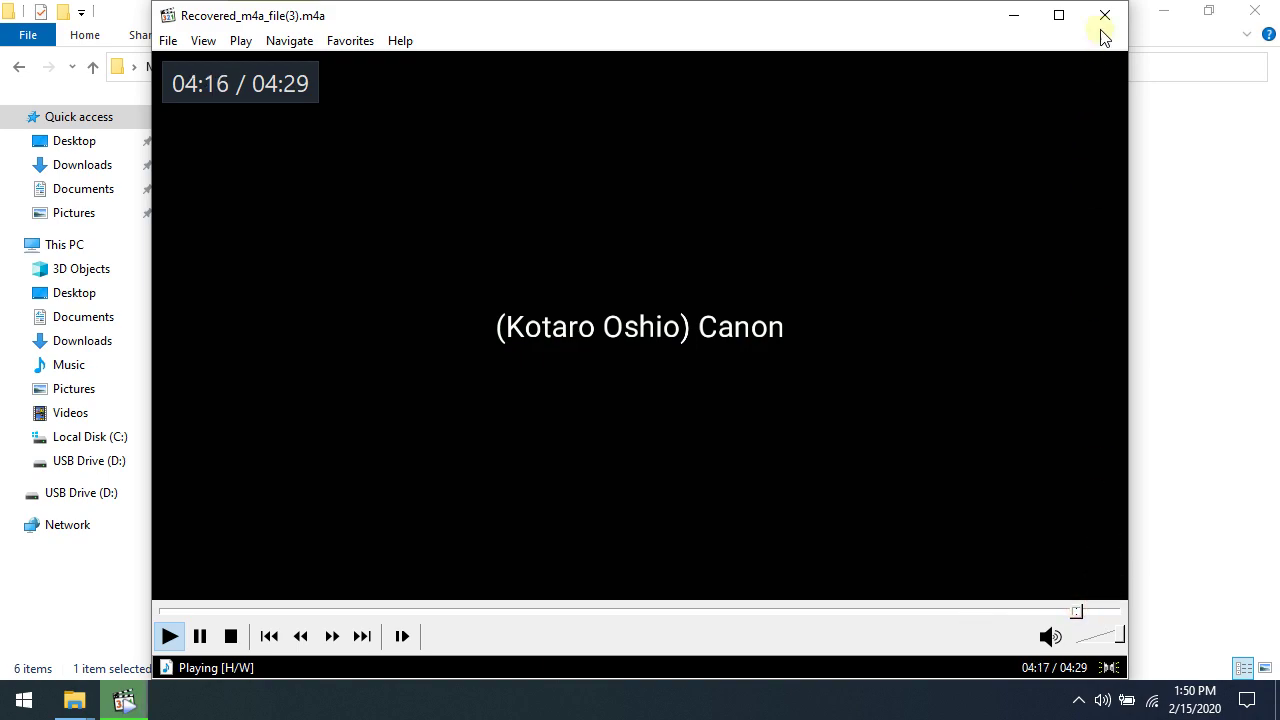
click(1102, 17)
Play the fourth m4a file in MPC-HC, seeking ahead to 03:20
right_click(288, 193)
mouse_move(482, 343)
click(686, 348)
click(213, 611)
drag(237, 617, 1063, 617)
click(1104, 14)
Play the fifth m4a file in MPC-HC, seeking ahead to 01:50
click(398, 214)
right_click(398, 214)
mouse_move(651, 343)
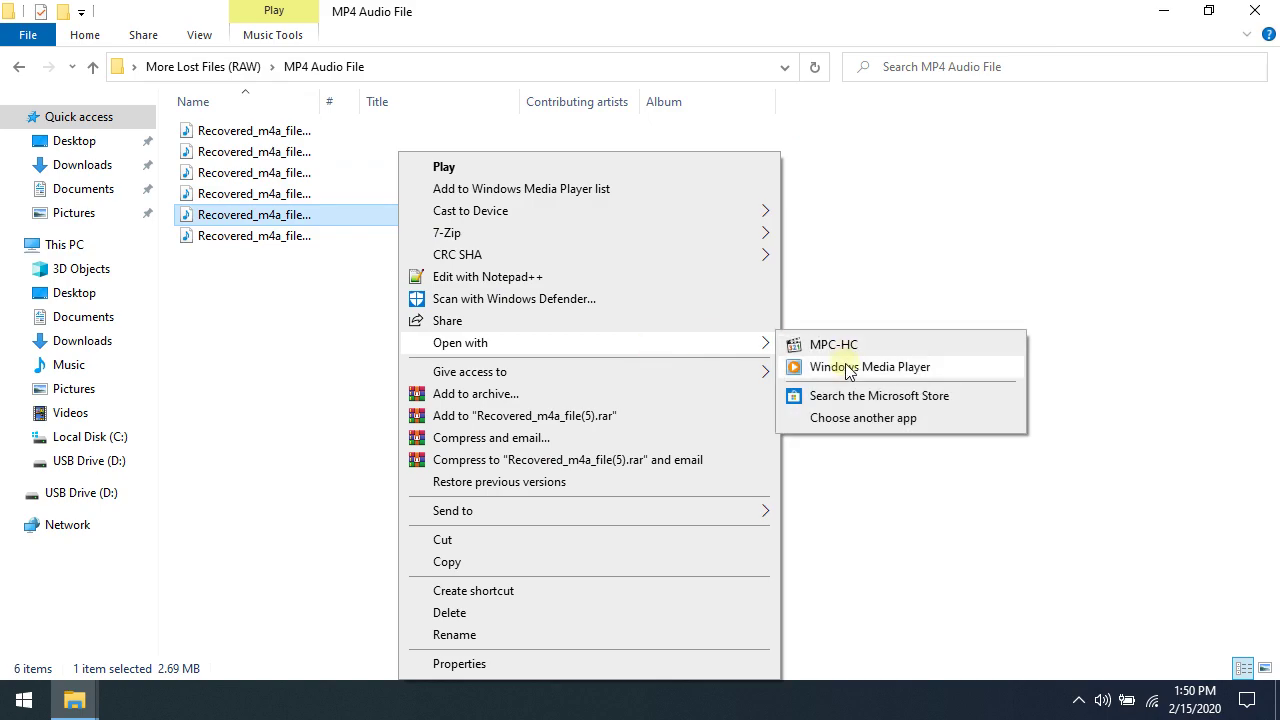
click(832, 350)
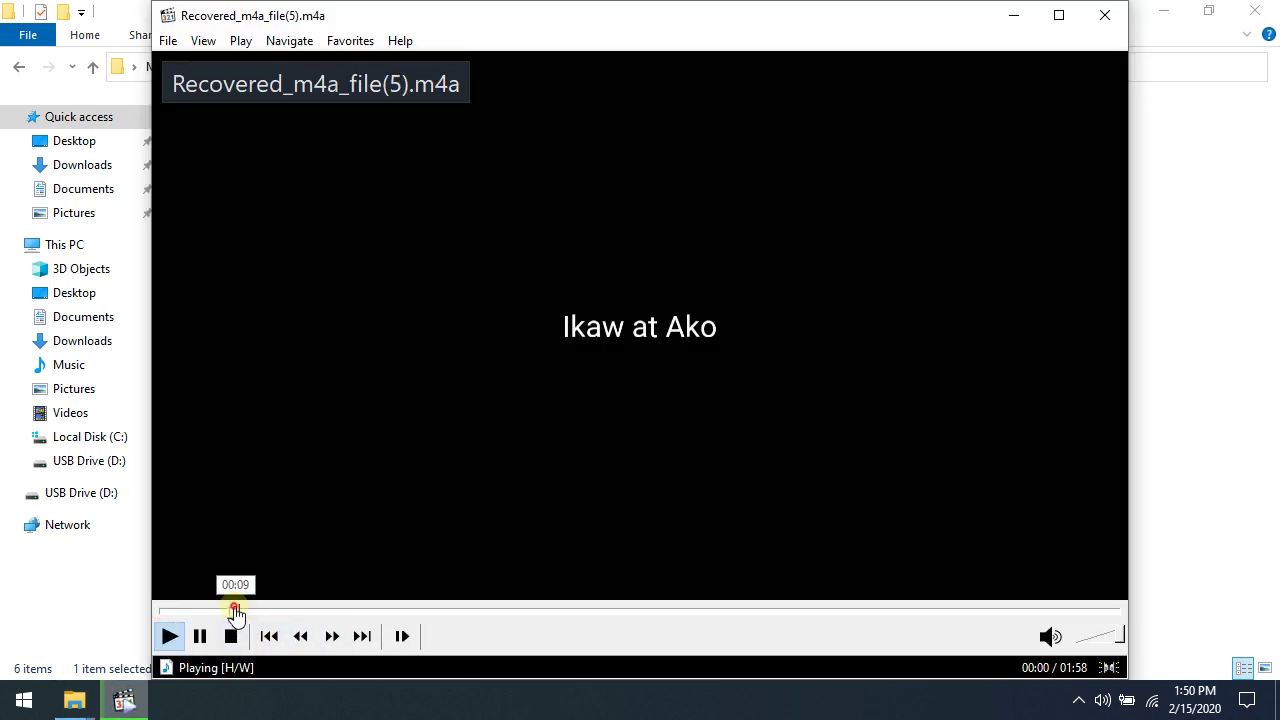
click(323, 610)
drag(473, 620, 1097, 617)
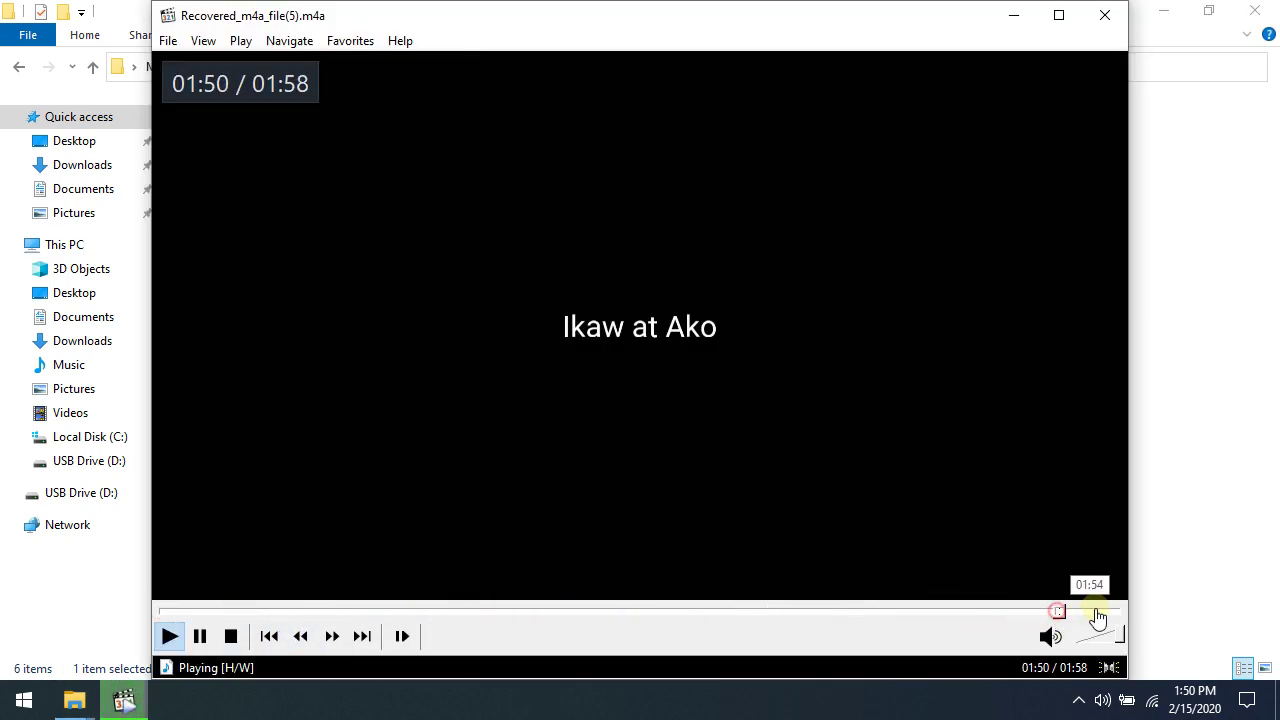
click(1104, 15)
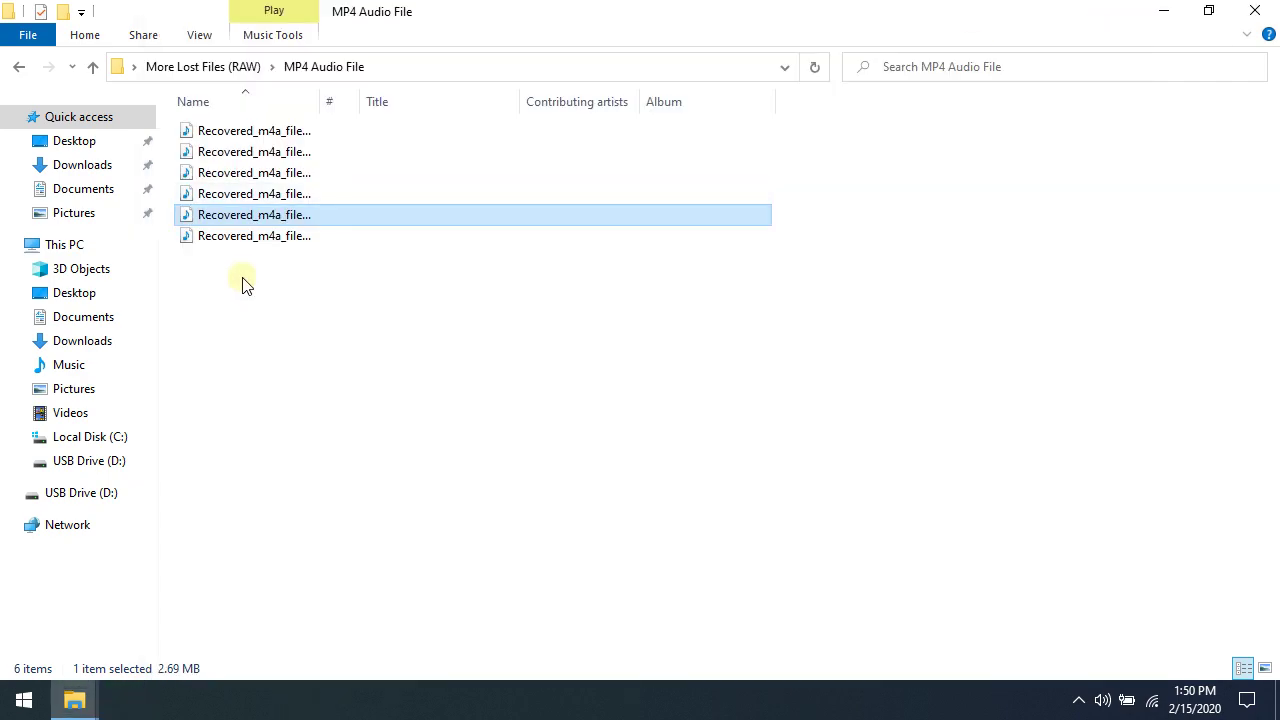
Play the sixth m4a file near its end, then open the MP4 Video File folder
click(223, 240)
right_click(223, 240)
mouse_move(417, 343)
click(620, 347)
drag(218, 609, 1111, 603)
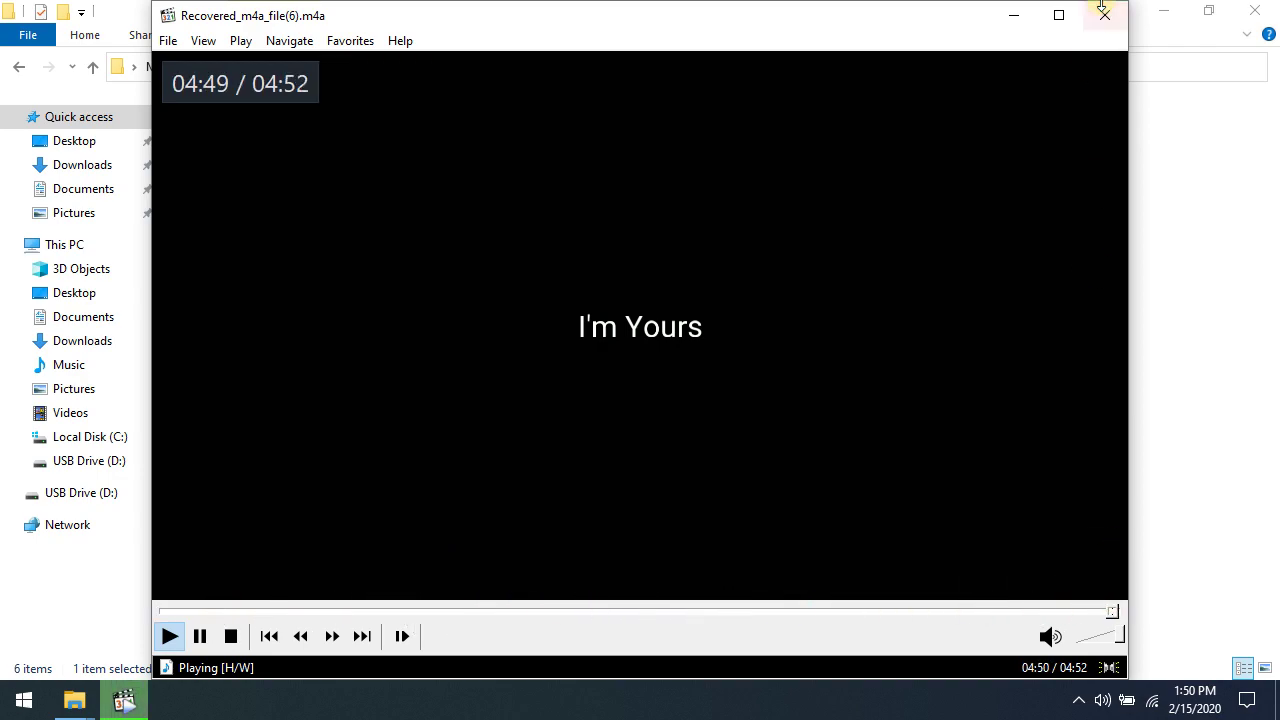
click(1104, 15)
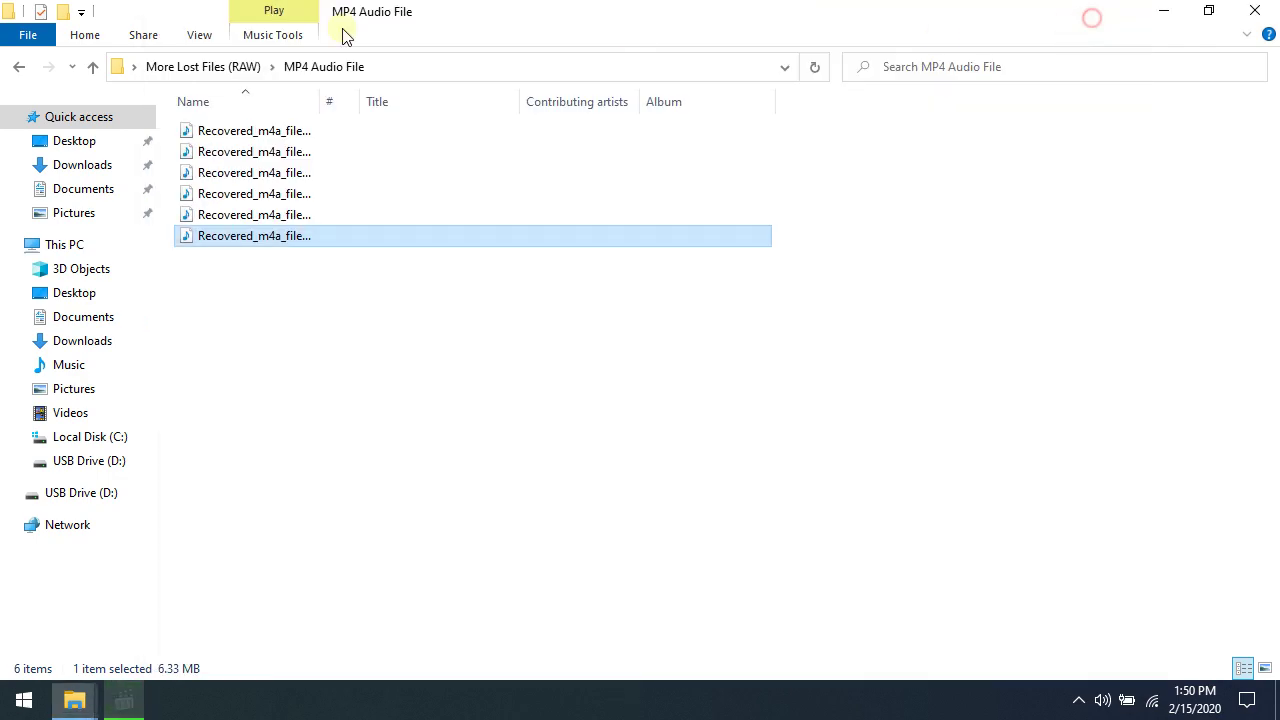
click(18, 66)
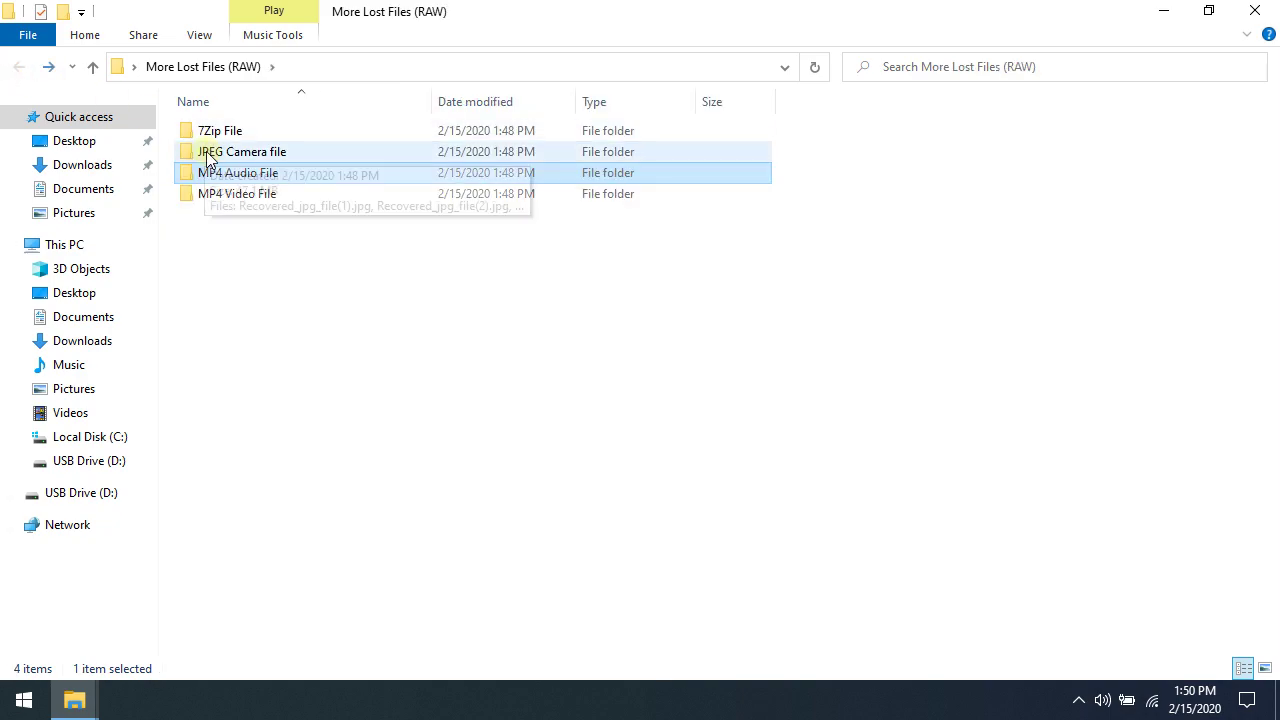
double_click(245, 195)
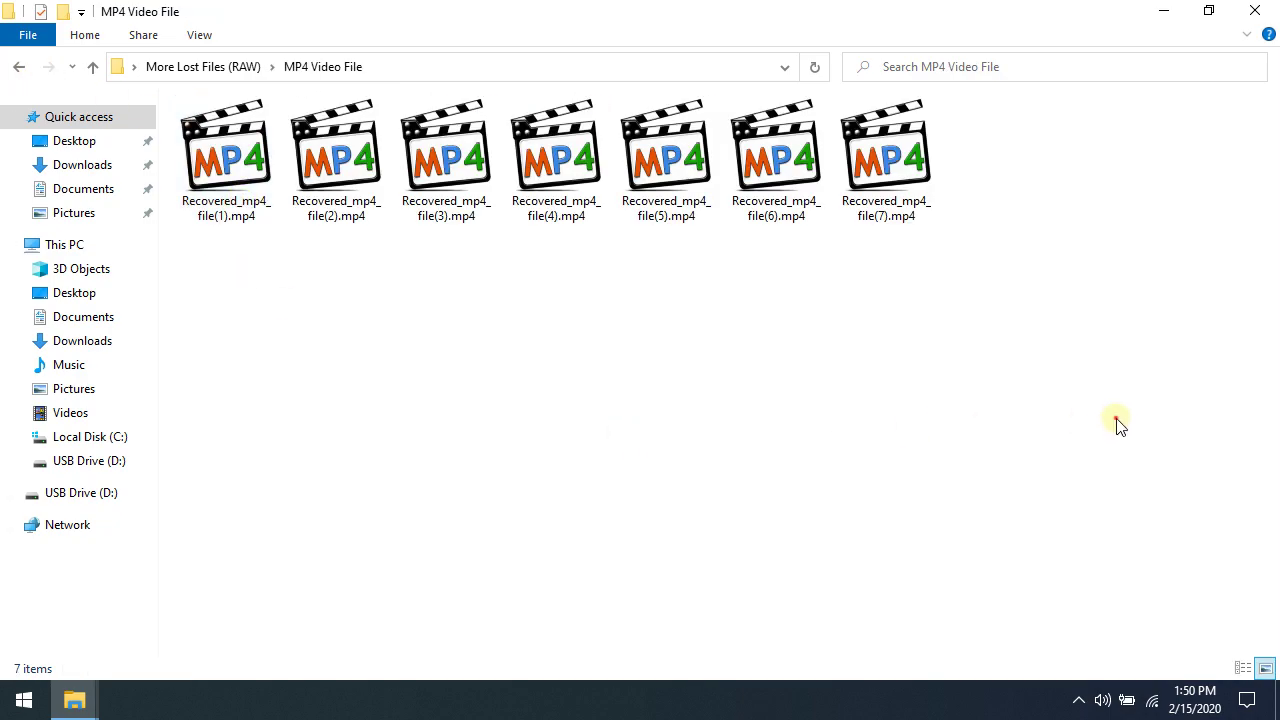